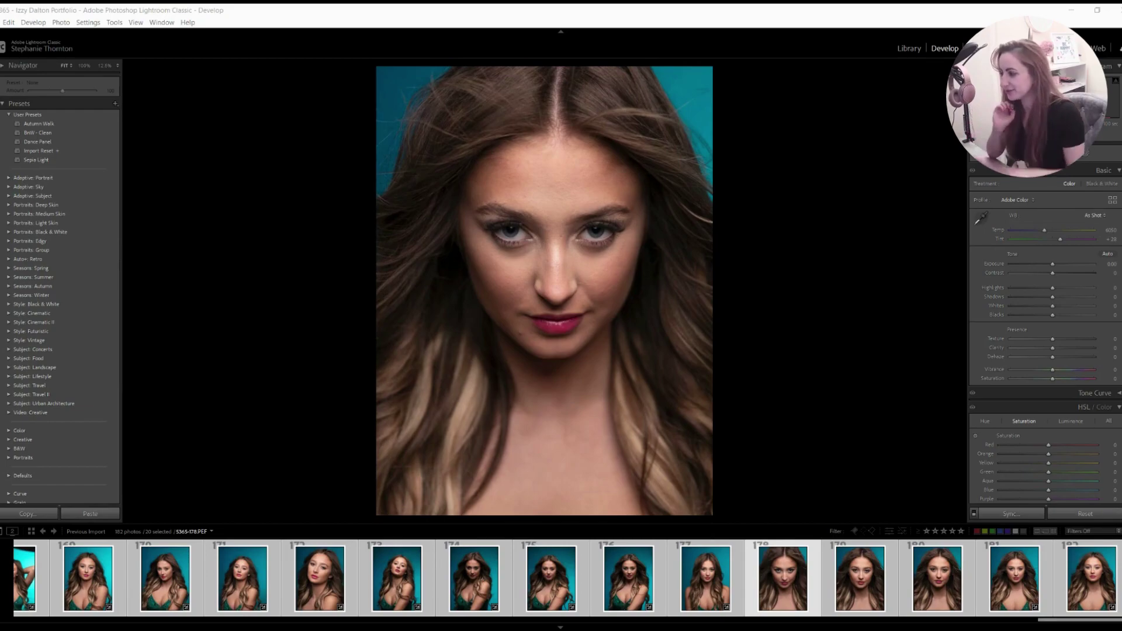
- Compare the close-up portraits in the filmstrip, select photo 178 and convert it to Black & White
left_click(935, 592)
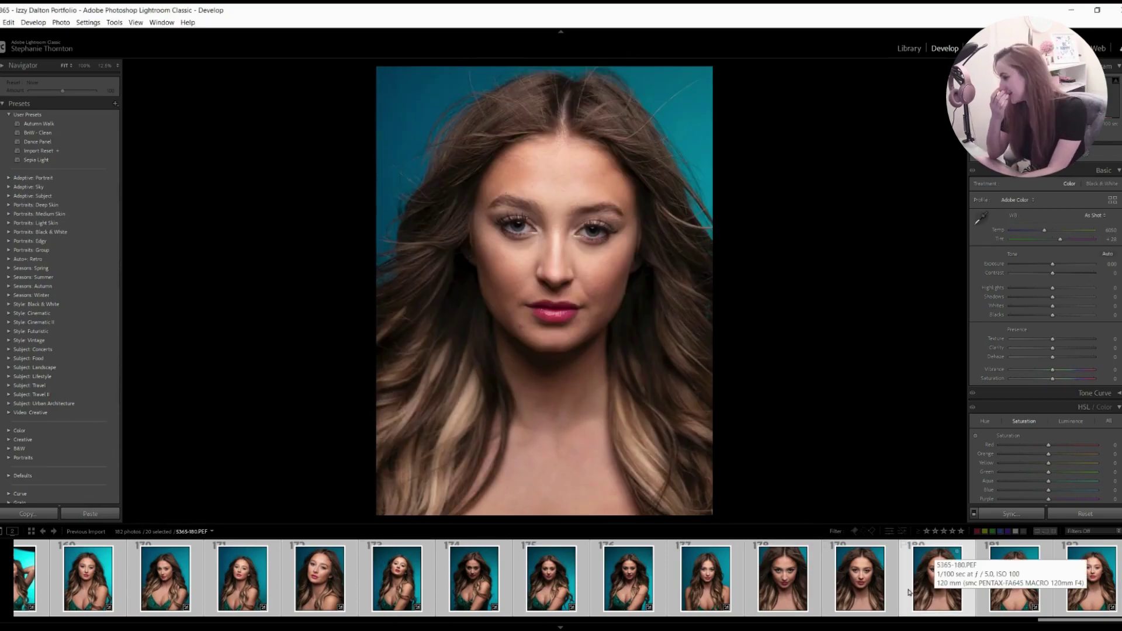
left_click(875, 585)
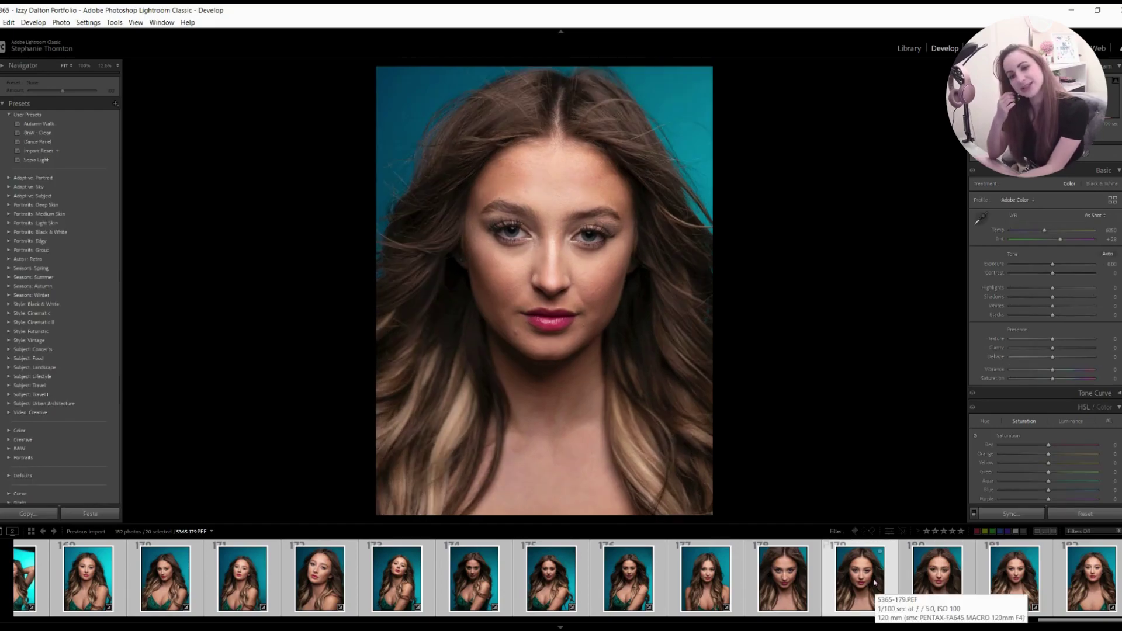
left_click(770, 584)
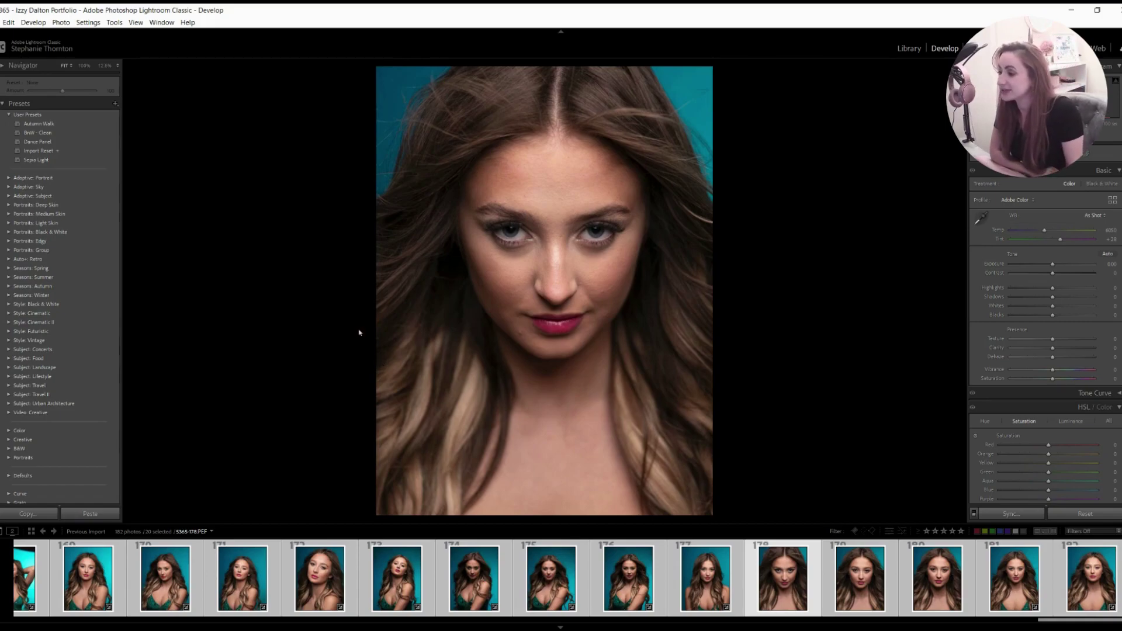
left_click(1094, 185)
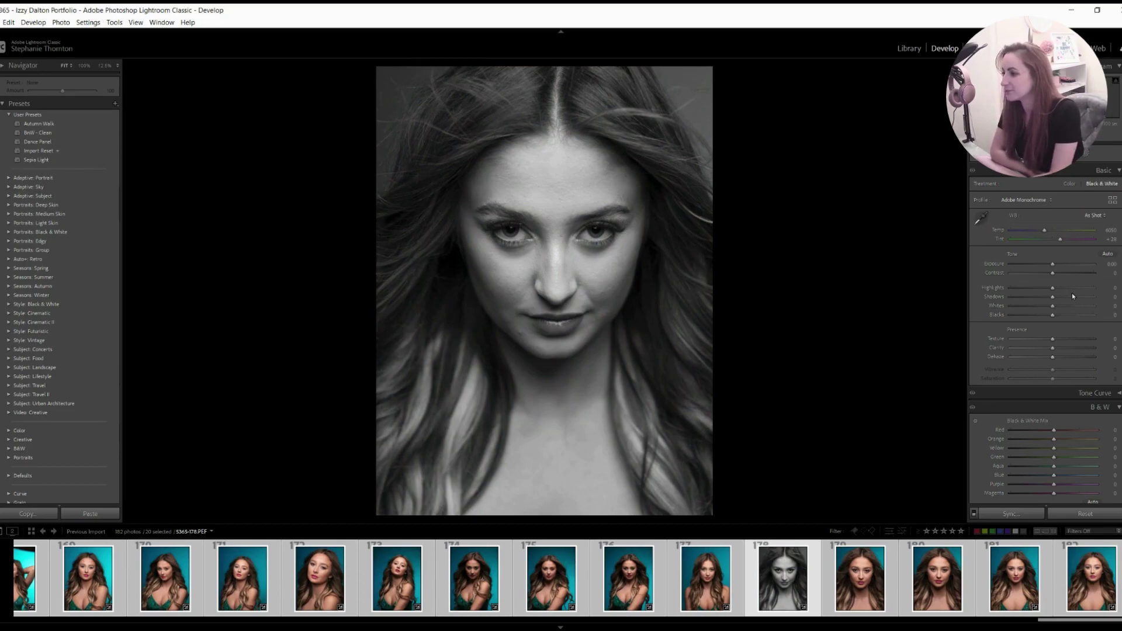
- Brighten the portrait by setting Exposure to +0.35 and Highlights to +62
left_click_drag(1068, 289, 1055, 266)
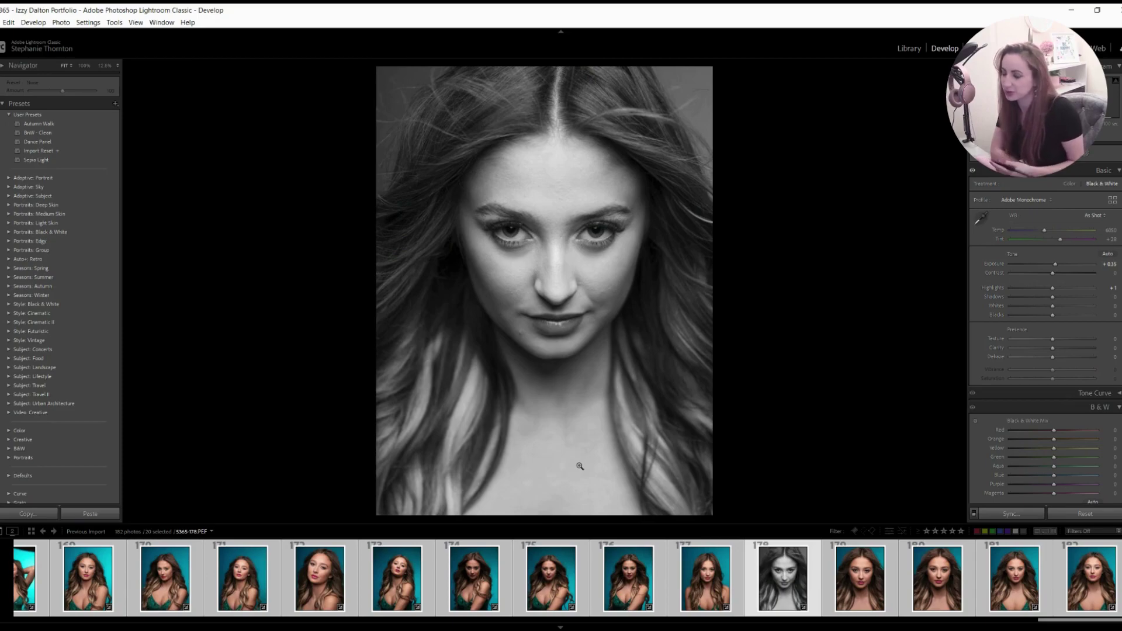
left_click(1074, 289)
left_click_drag(1065, 290, 1077, 290)
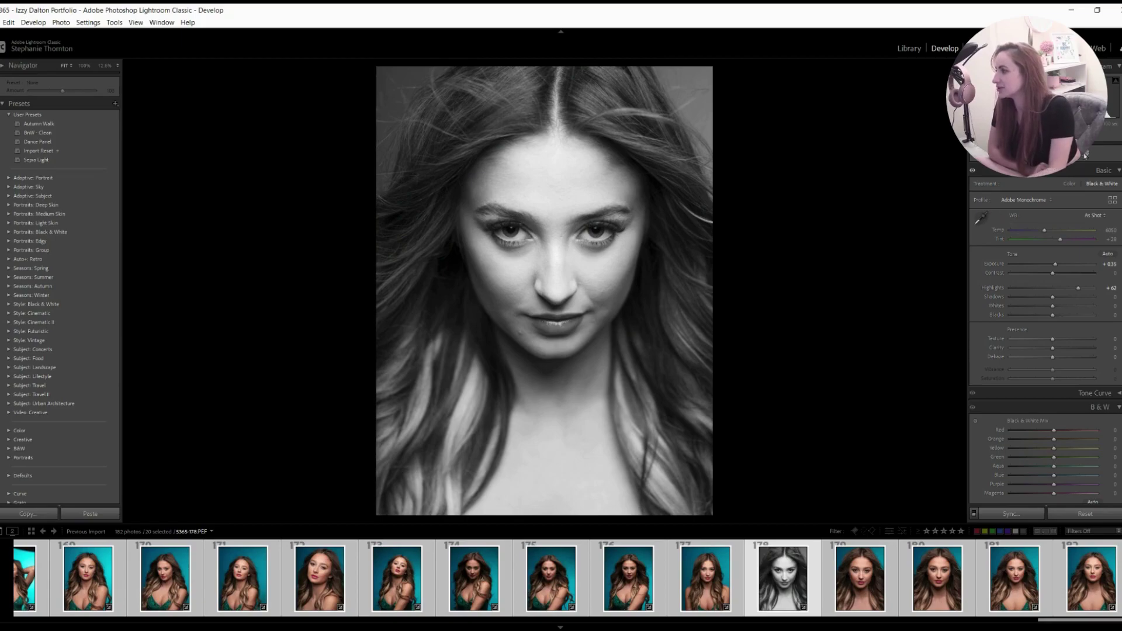
- Add a linear gradient mask rising from the bottom of the portrait and shift it up to cover the chest and neck
left_click(1088, 154)
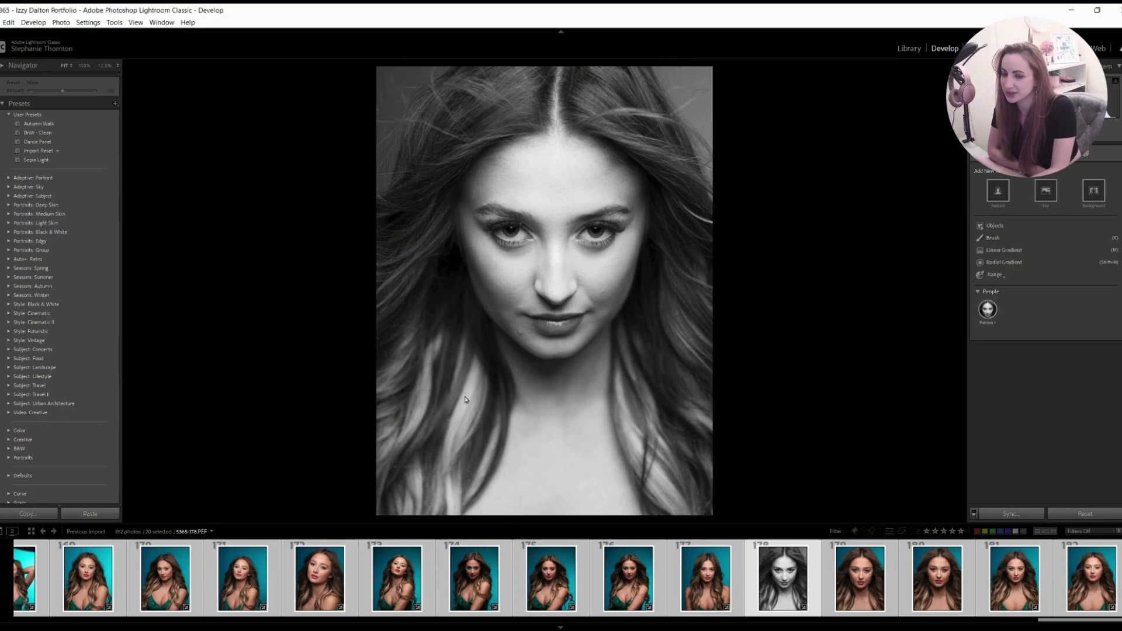
key("k")
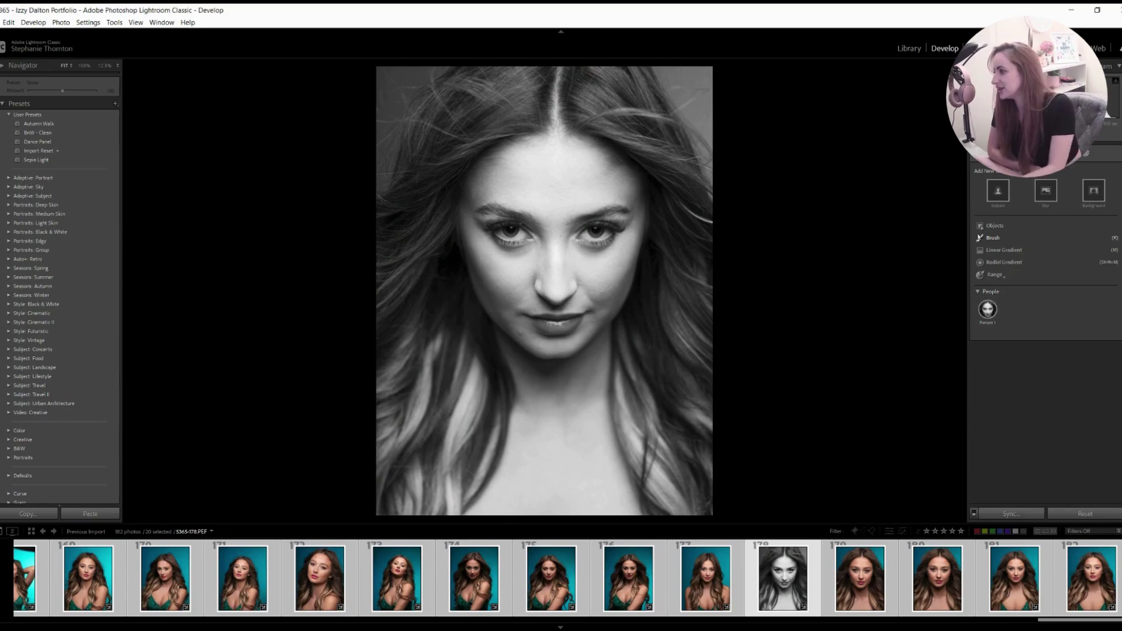
left_click(990, 250)
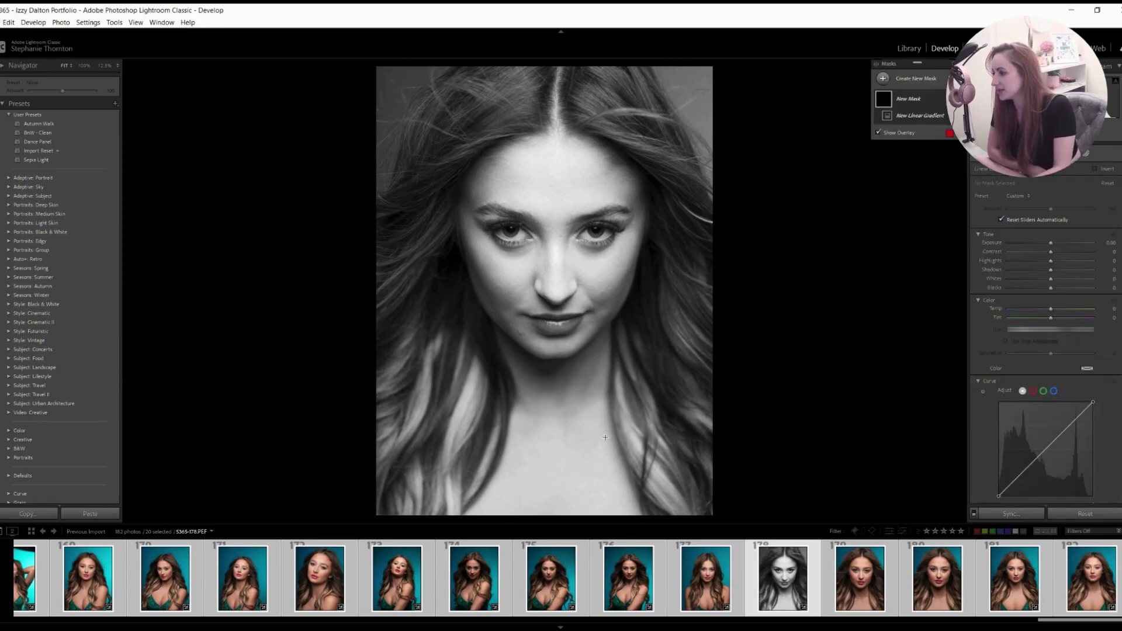
left_click_drag(547, 494, 548, 411)
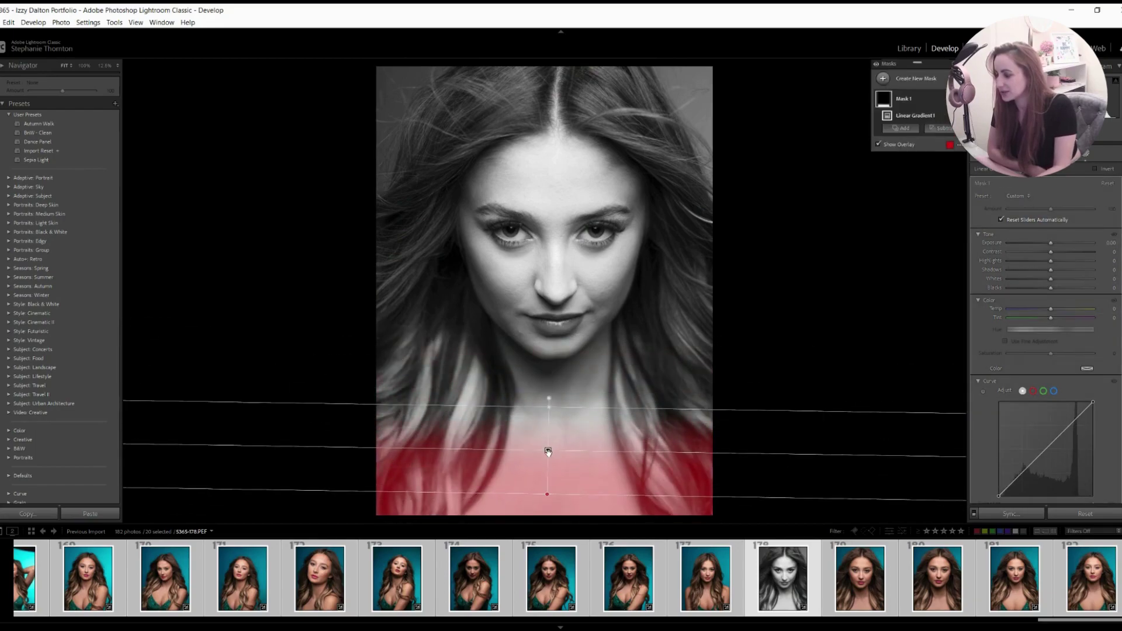
left_click_drag(547, 451, 549, 384)
- Set the gradient mask's Highlights to -100 and the whole photo's Highlights to +45
left_click_drag(1060, 261, 985, 271)
left_click_drag(1067, 269, 965, 284)
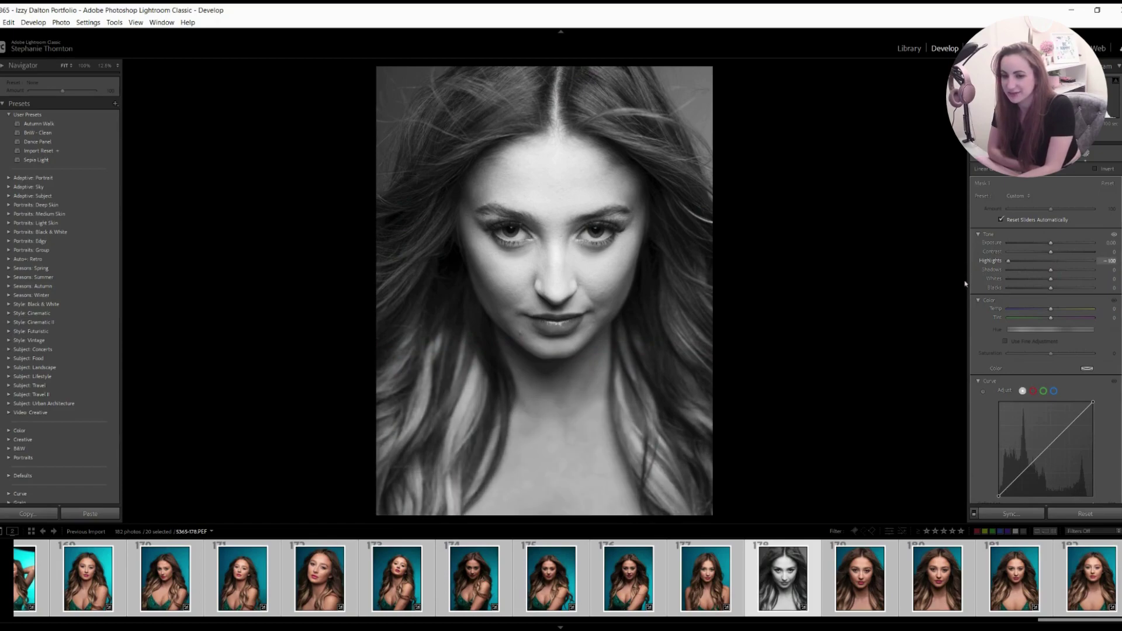
left_click_drag(1089, 280, 1108, 280)
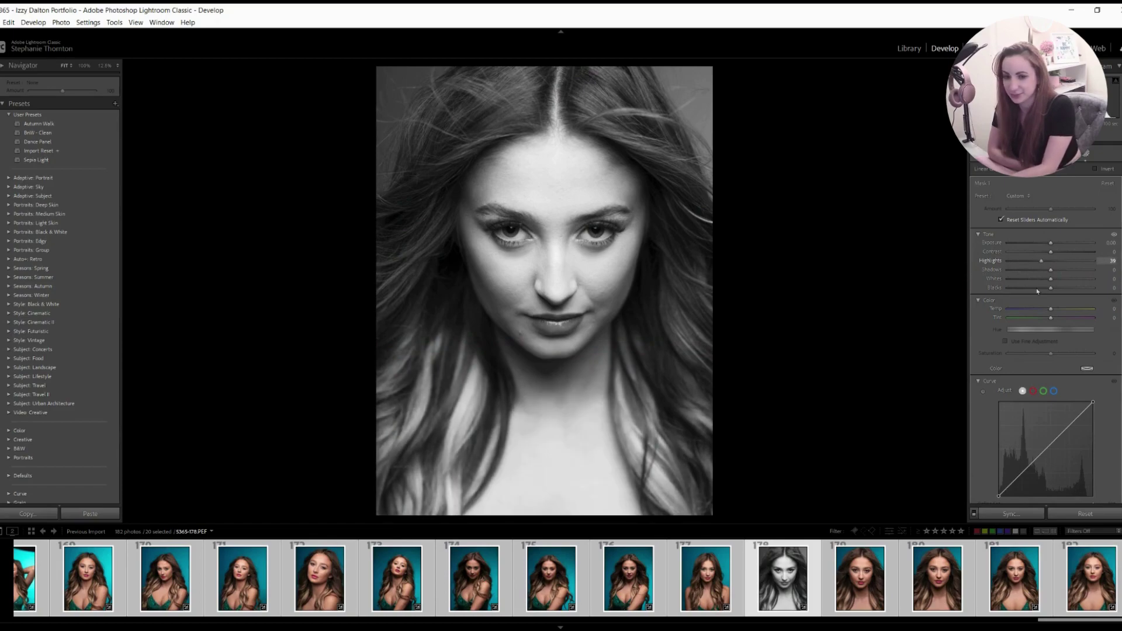
left_click_drag(1038, 291, 987, 293)
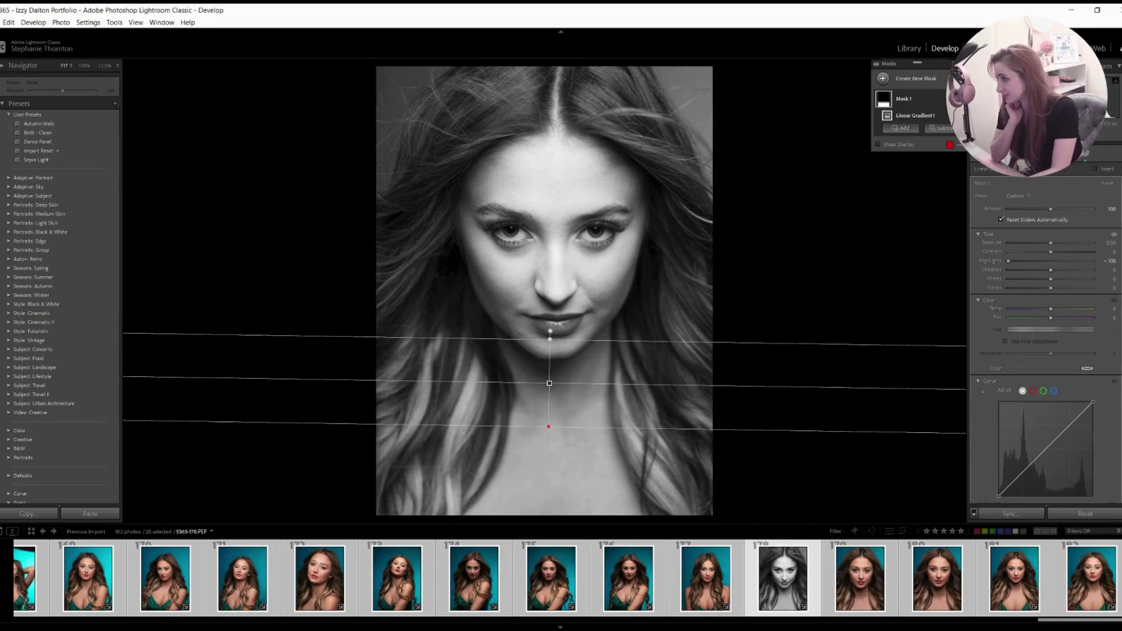
key("shift+w")
mouse_move(1053, 290)
left_mouse_down()
mouse_move(1080, 291)
mouse_move(1070, 294)
left_mouse_up()
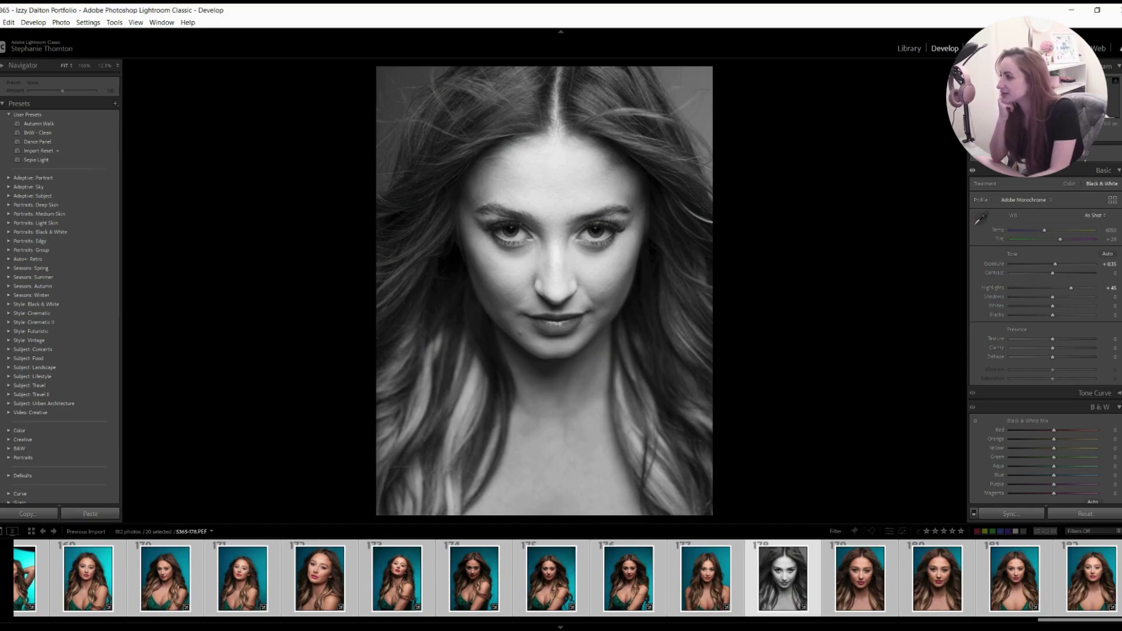
- Create a new people mask for Person 1 that covers only the Iris and Pupil
left_click(1087, 157)
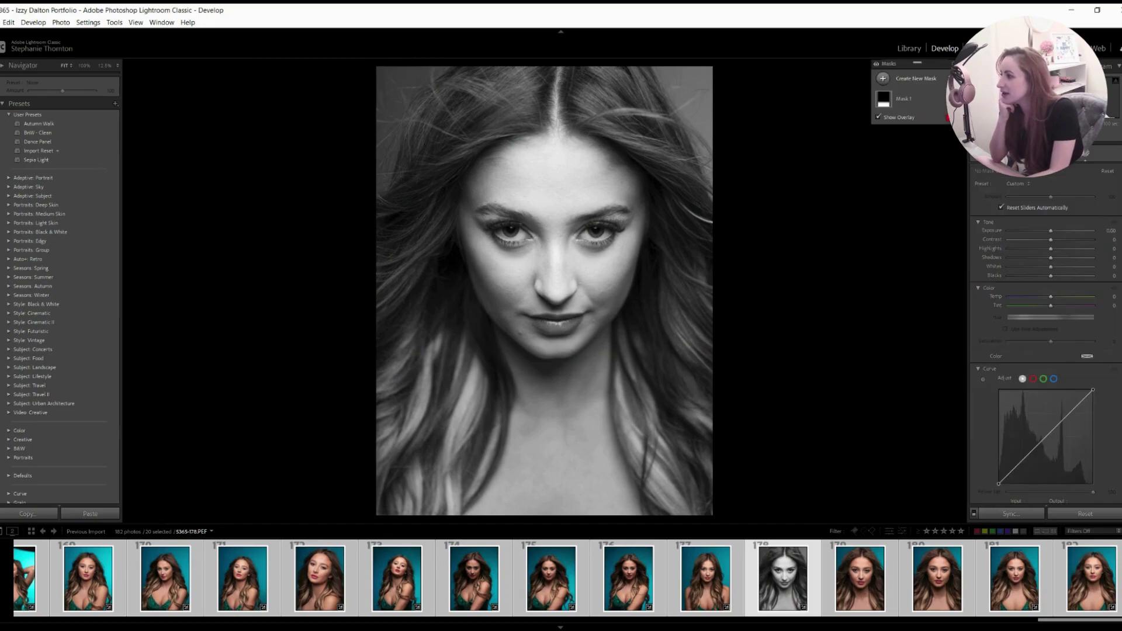
left_click(905, 87)
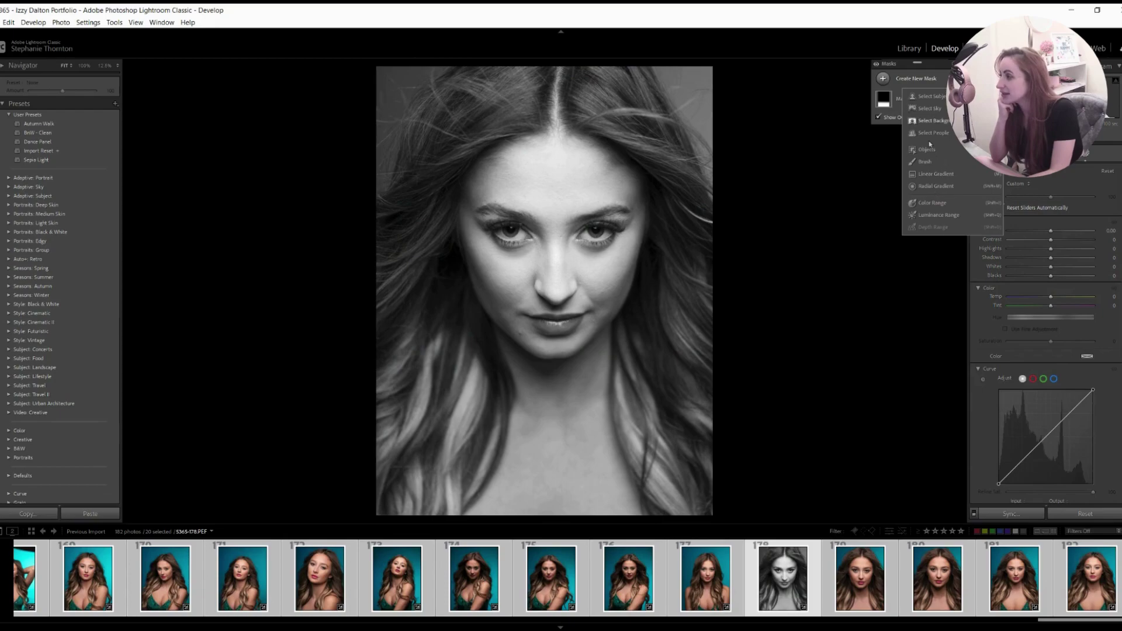
left_click(929, 132)
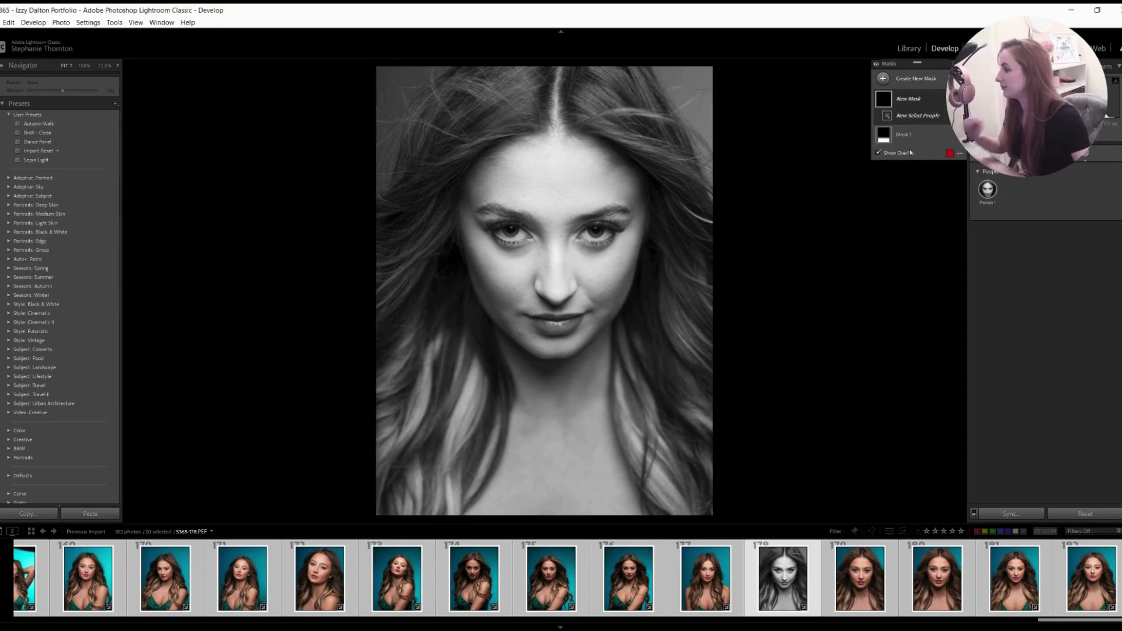
left_click(994, 193)
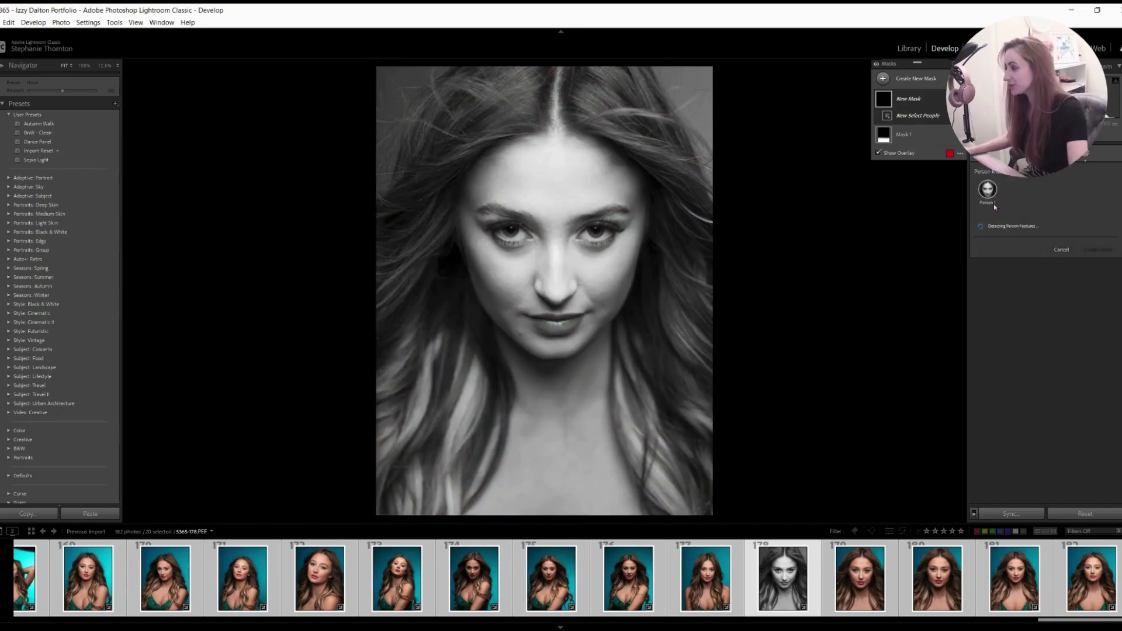
left_click(990, 292)
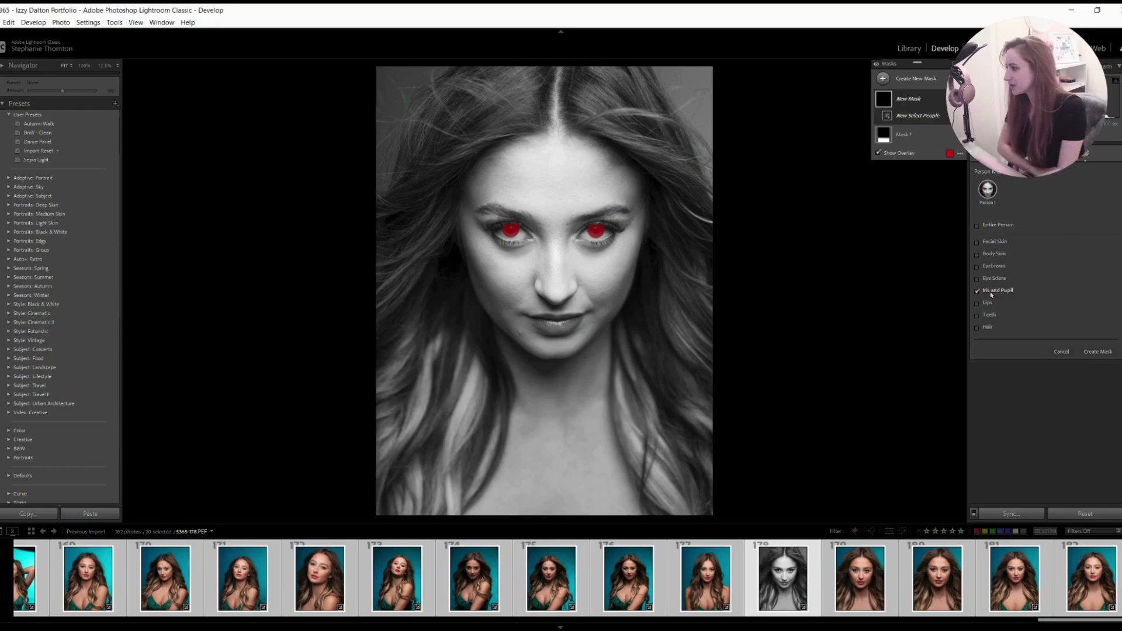
left_click(1097, 351)
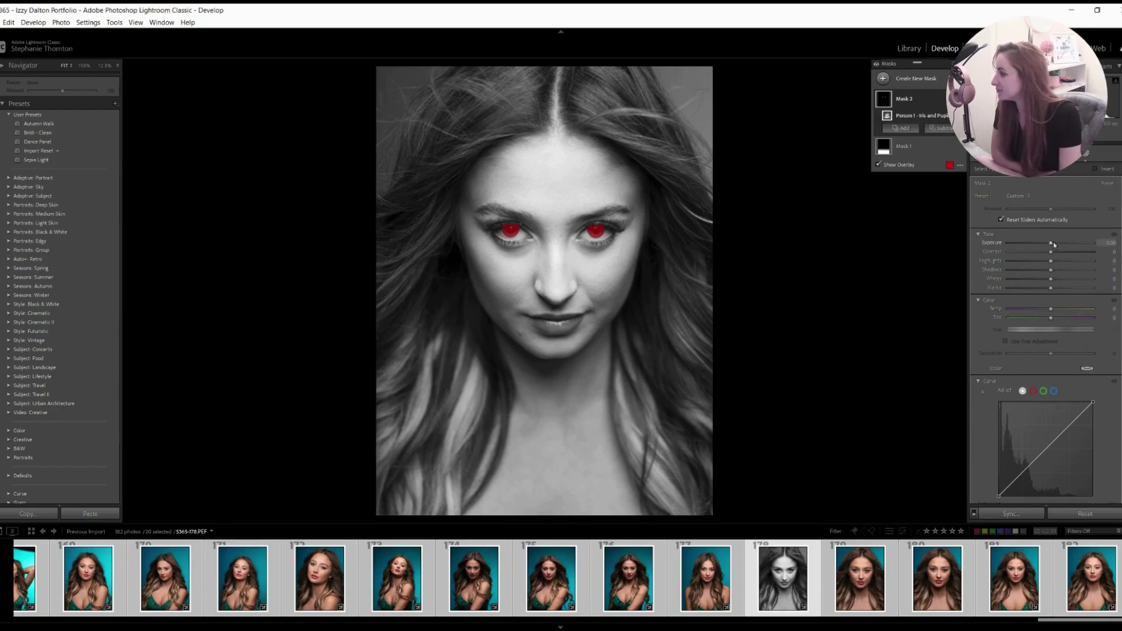
- Brighten the eyes by raising the iris mask's Exposure and Highlights and setting its Contrast to 24
left_click_drag(1051, 261, 1060, 264)
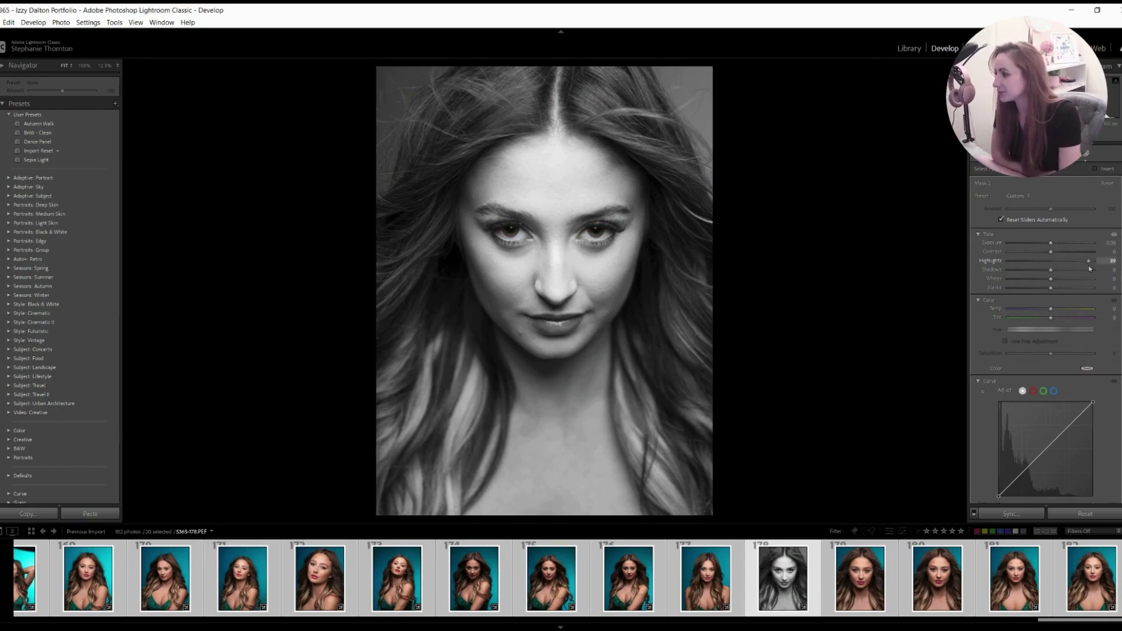
left_click_drag(1074, 270, 1058, 250)
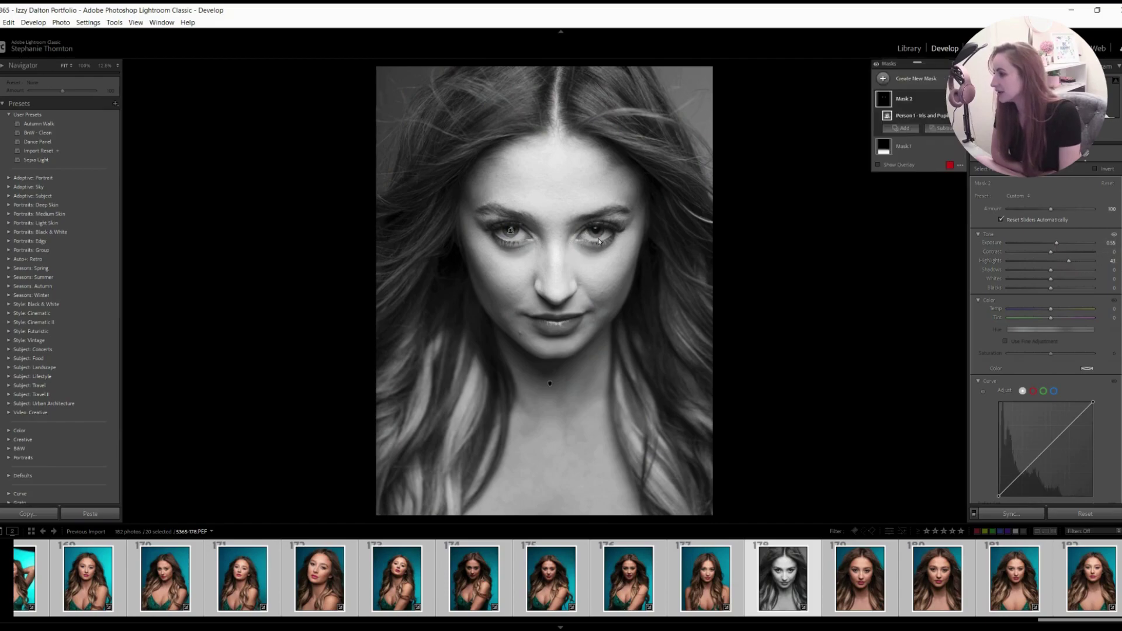
left_click_drag(1051, 251, 1060, 248)
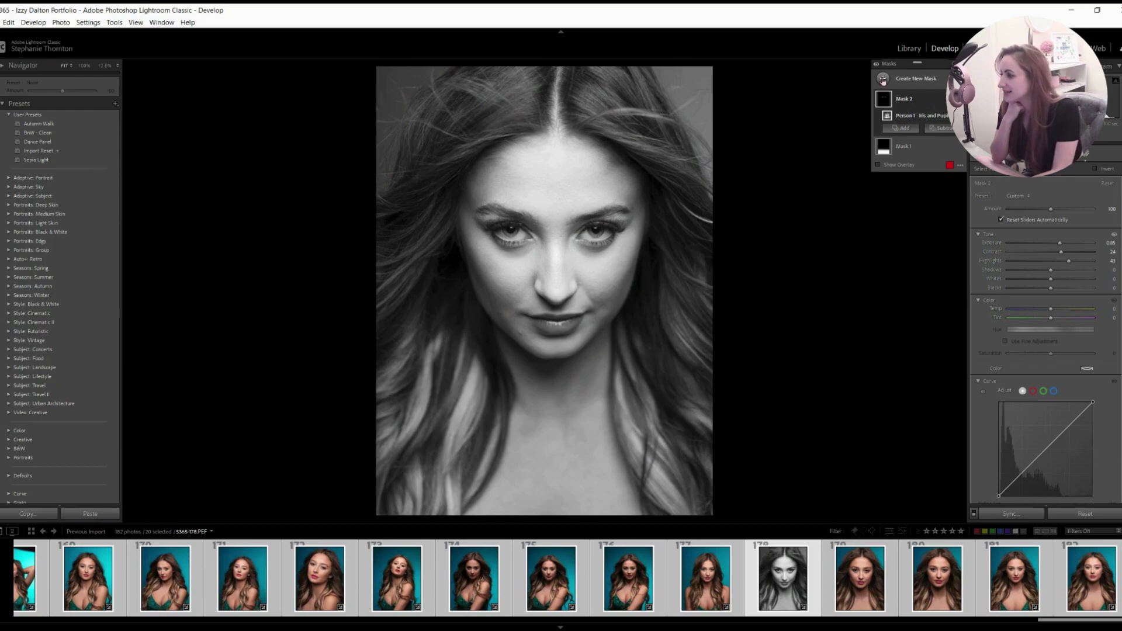
- Brush a new mask down the image-right edge of the face and darken it with Exposure -1.40 and Shadows -100
left_click(884, 79)
left_click(921, 149)
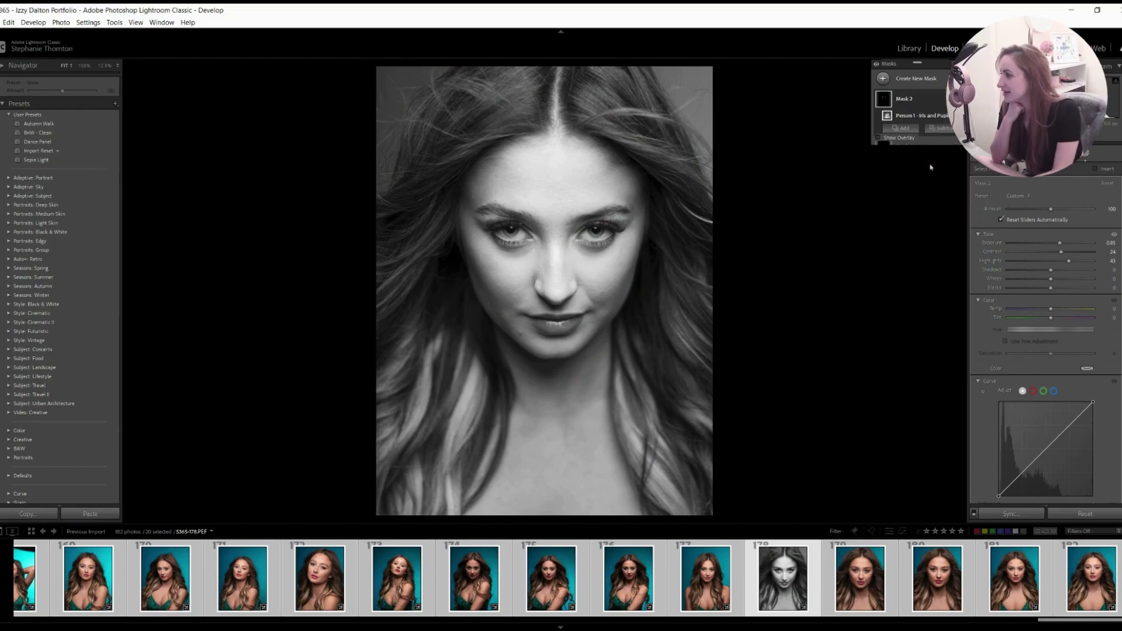
scroll(661, 243, "up", 3)
mouse_move(634, 211)
left_mouse_down()
mouse_move(646, 234)
mouse_move(637, 263)
mouse_move(603, 292)
left_mouse_up()
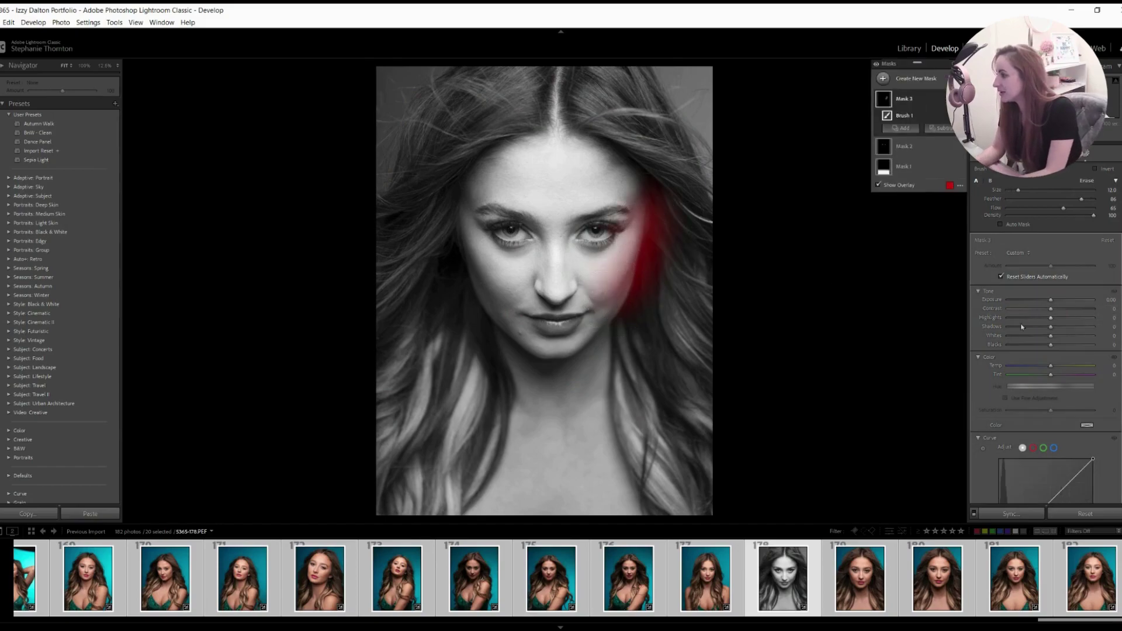
left_click_drag(1051, 327, 1018, 329)
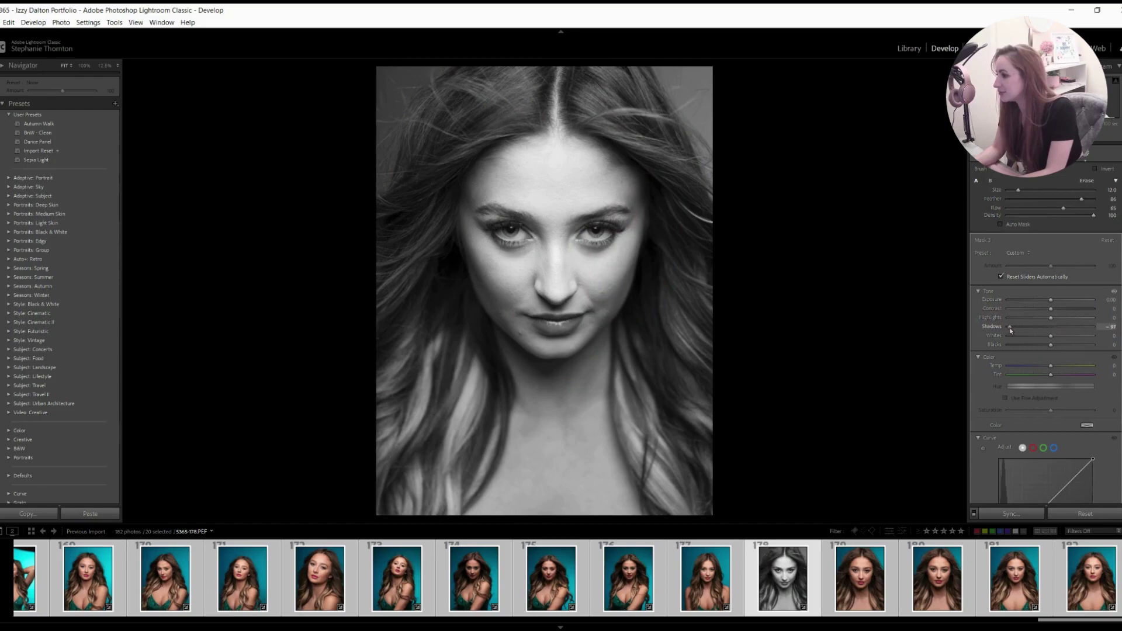
left_click_drag(1051, 300, 1035, 303)
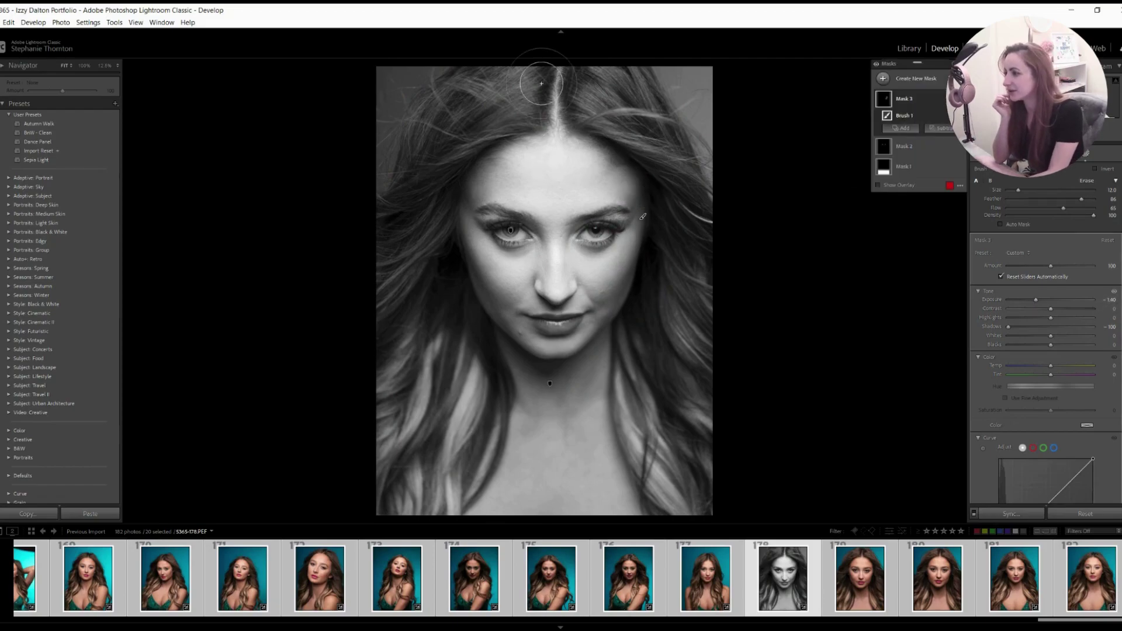
- Paint the darkening brush mask over the hair parting, hairline and lower hair, undoing the stroke that darkens the chest
mouse_move(555, 120)
left_mouse_down()
mouse_move(563, 66)
mouse_move(556, 122)
left_mouse_up()
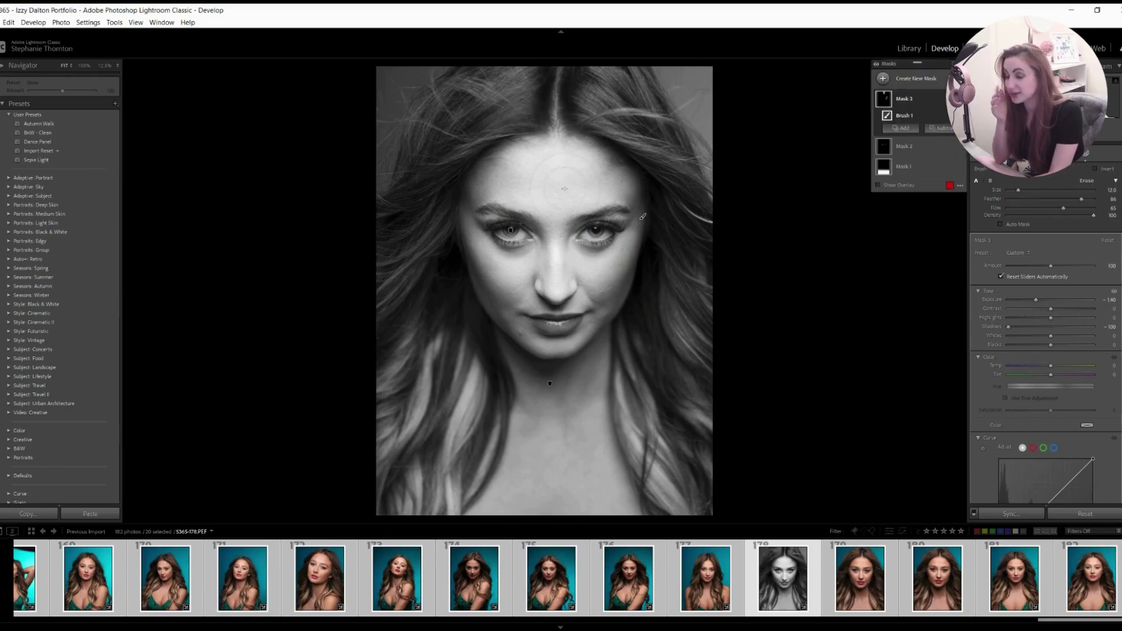
mouse_move(551, 126)
left_mouse_down()
mouse_move(579, 133)
mouse_move(619, 174)
mouse_move(602, 158)
mouse_move(515, 140)
mouse_move(451, 193)
mouse_move(455, 202)
left_mouse_up()
mouse_move(482, 350)
left_mouse_down()
mouse_move(538, 380)
mouse_move(602, 370)
mouse_move(615, 390)
mouse_move(602, 467)
mouse_move(538, 401)
mouse_move(457, 517)
mouse_move(534, 517)
left_mouse_up()
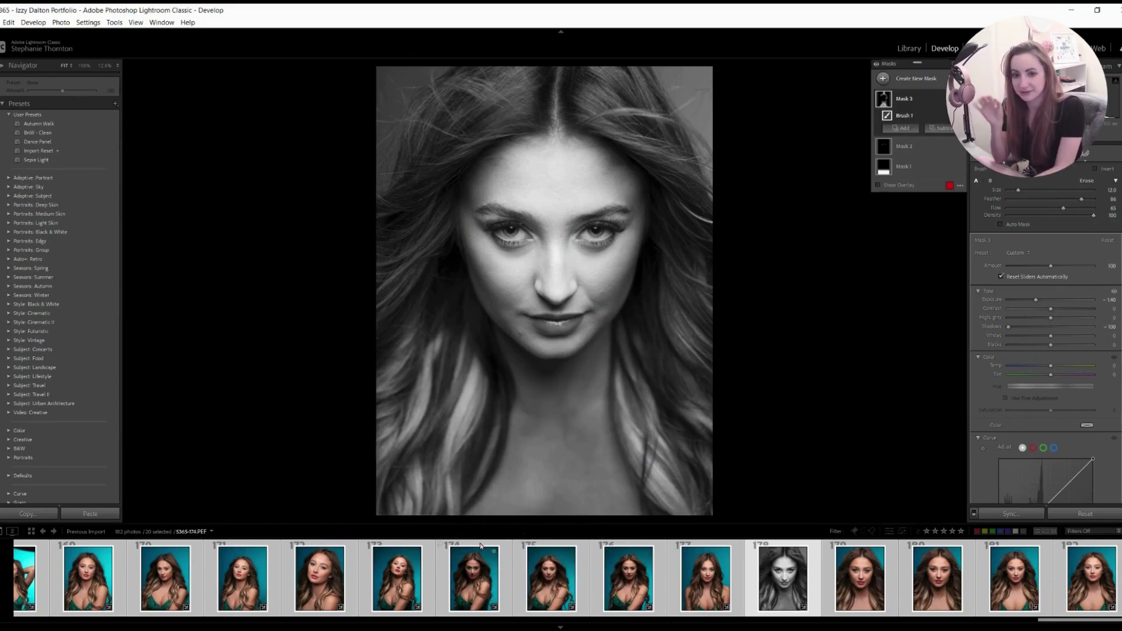
key("ctrl")
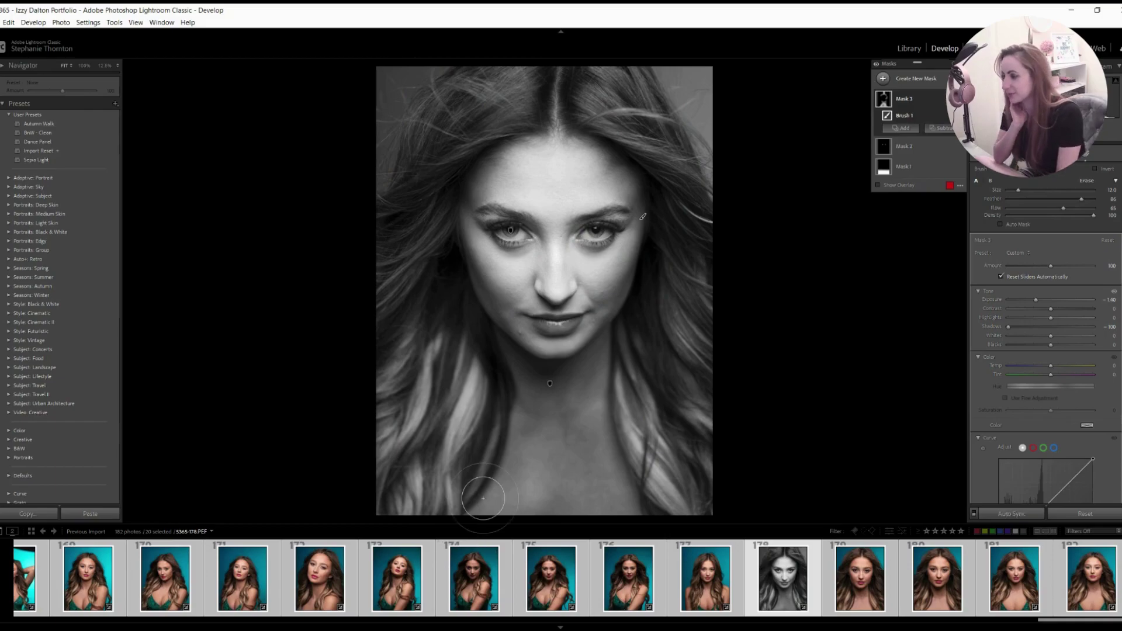
key("ctrl+z")
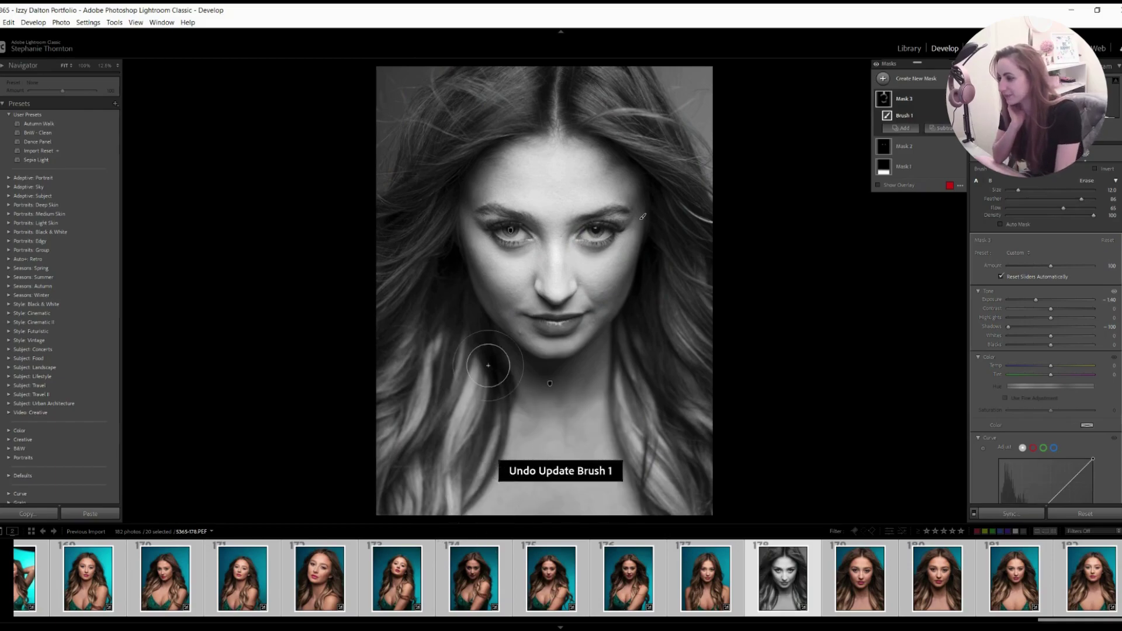
key("shift+w")
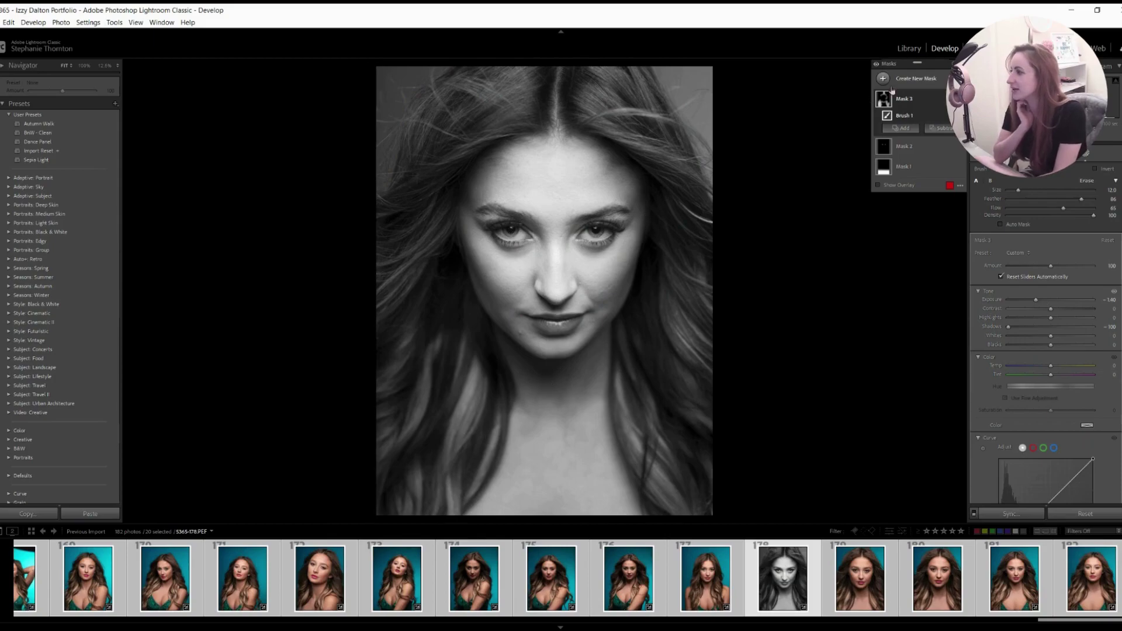
- Toggle the darkening brush mask's visibility repeatedly to compare the portrait with and without it
left_click(959, 98)
left_click(958, 98)
left_click(958, 99)
left_click(958, 99)
left_click(959, 98)
left_click(959, 98)
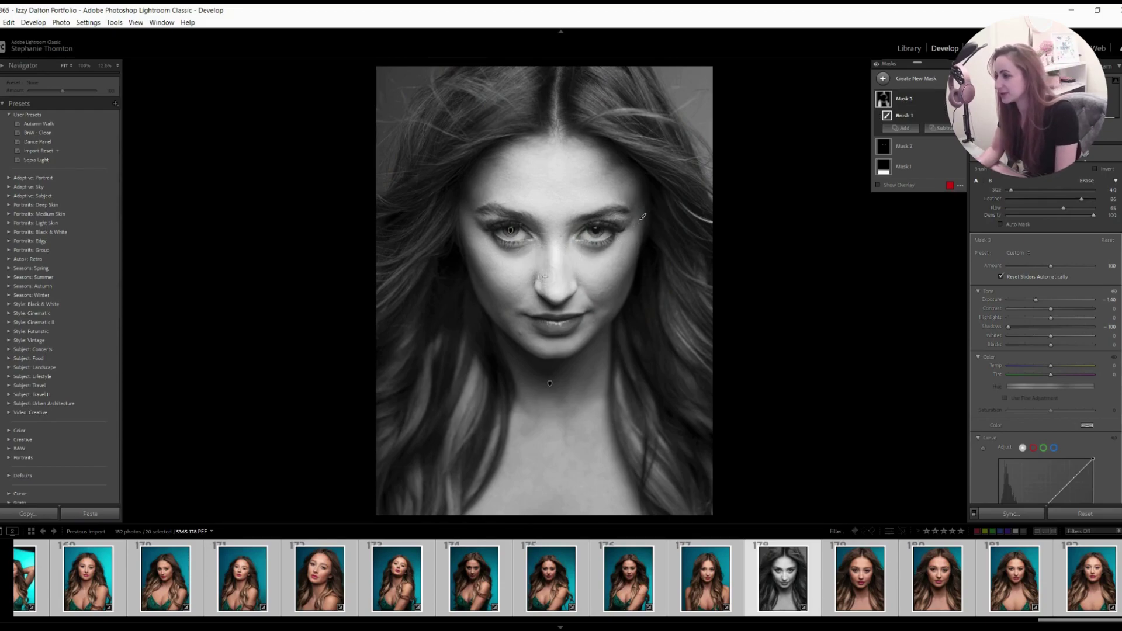
- Contour the nose by painting the darkening mask along its sides and tip with a size 4.0 brush
mouse_move(544, 274)
left_mouse_down()
mouse_move(528, 218)
mouse_move(571, 232)
mouse_move(565, 276)
left_mouse_up()
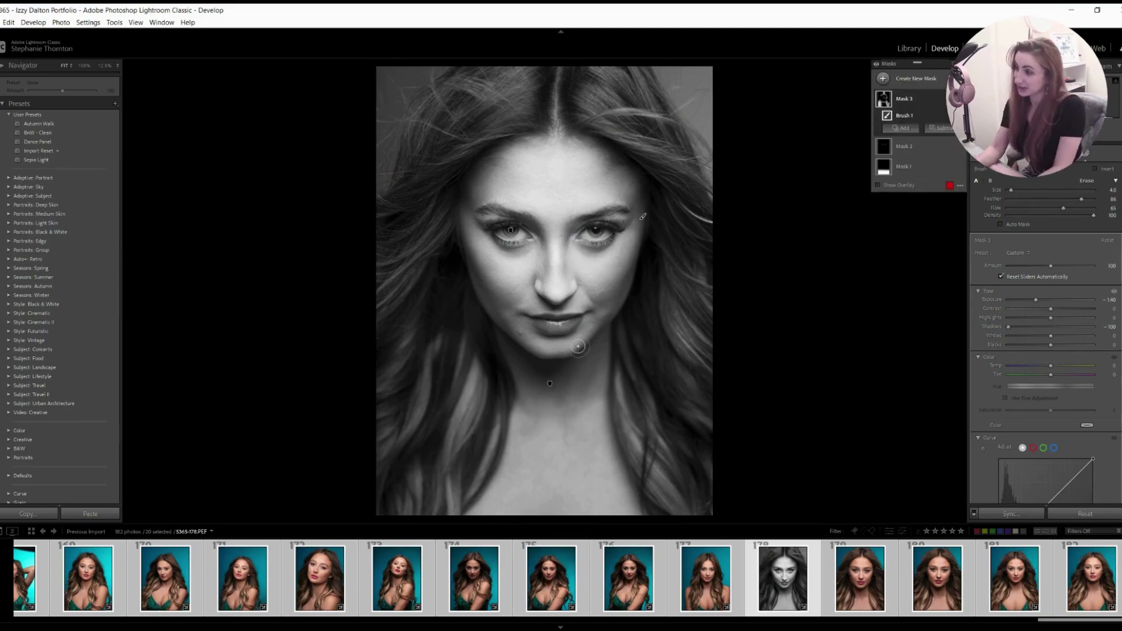
left_click_drag(542, 298, 558, 299)
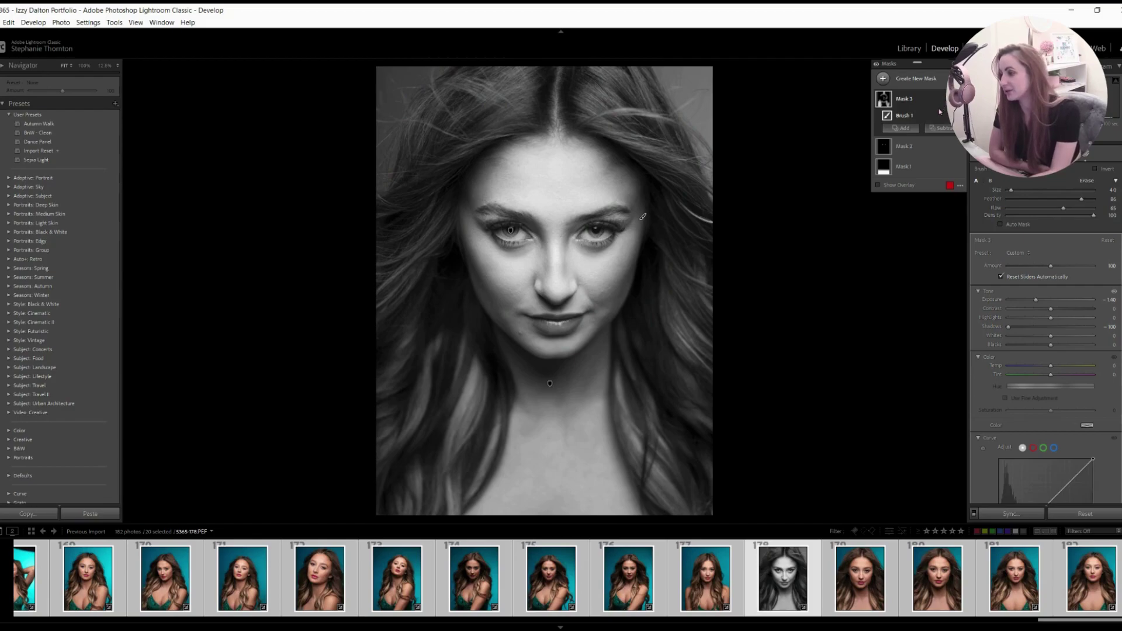
- Brush a new mask over the light lock of hair on the image-left side and darken it with Exposure -1.36
left_click(1086, 153)
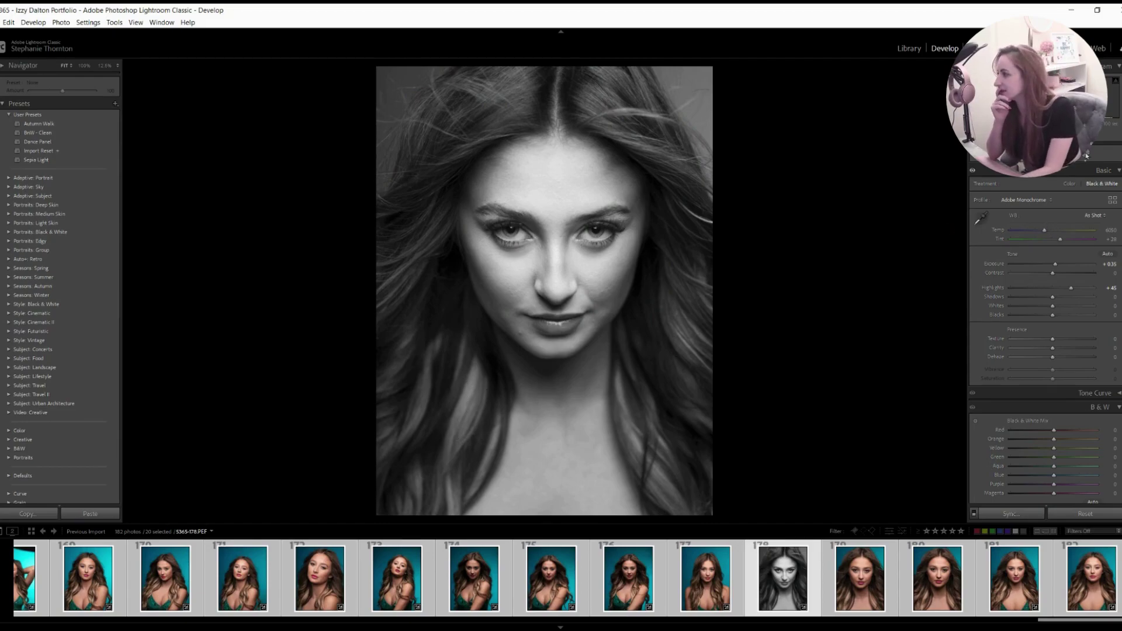
left_click(1086, 154)
left_click(898, 80)
left_click(924, 159)
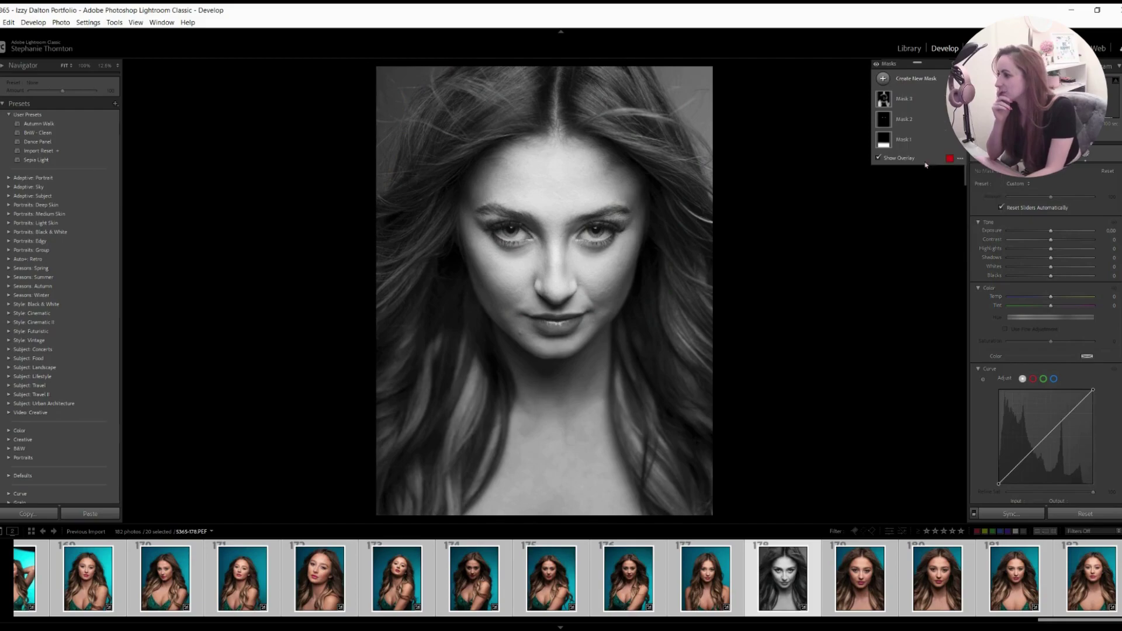
scroll(474, 368, "up", 3)
mouse_move(466, 366)
left_mouse_down()
mouse_move(478, 386)
mouse_move(449, 441)
mouse_move(445, 504)
left_mouse_up()
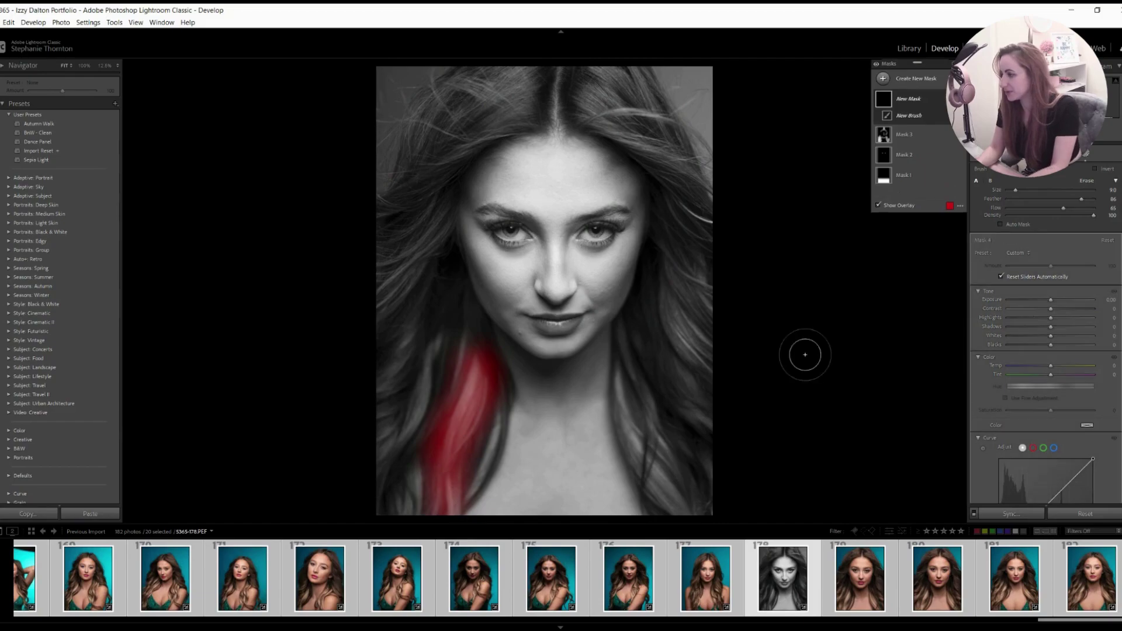
left_click_drag(1050, 300, 1035, 299)
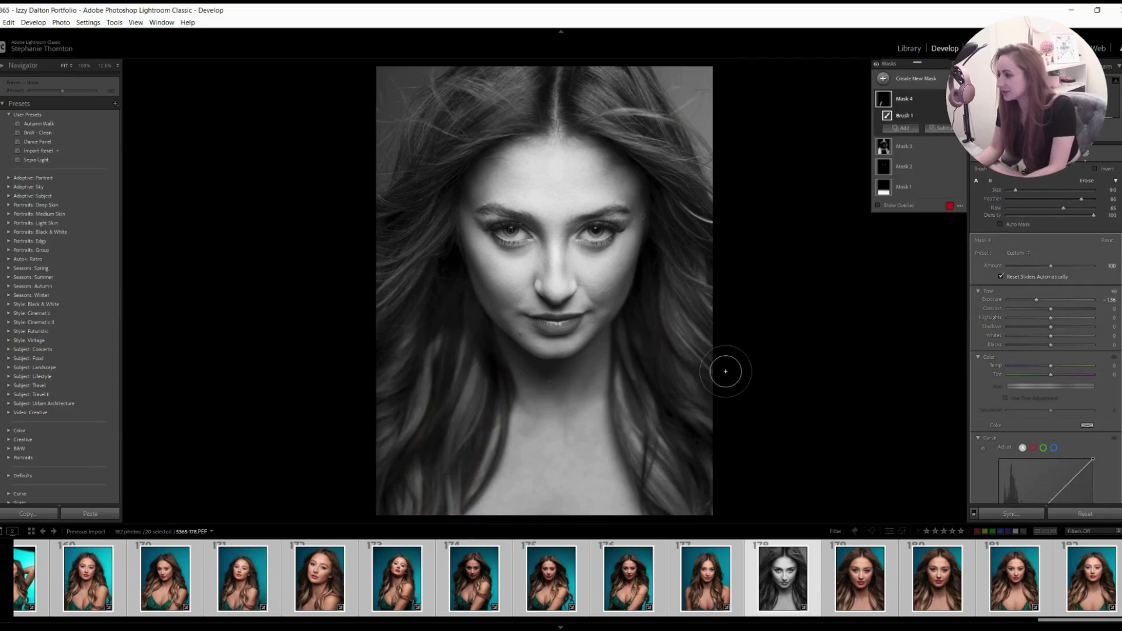
- Extend the hair-darkening brush mask over the image-right lower hair and the remaining image-left strands, and close masking
mouse_move(629, 374)
left_mouse_down()
mouse_move(677, 498)
mouse_move(626, 380)
mouse_move(643, 451)
left_mouse_up()
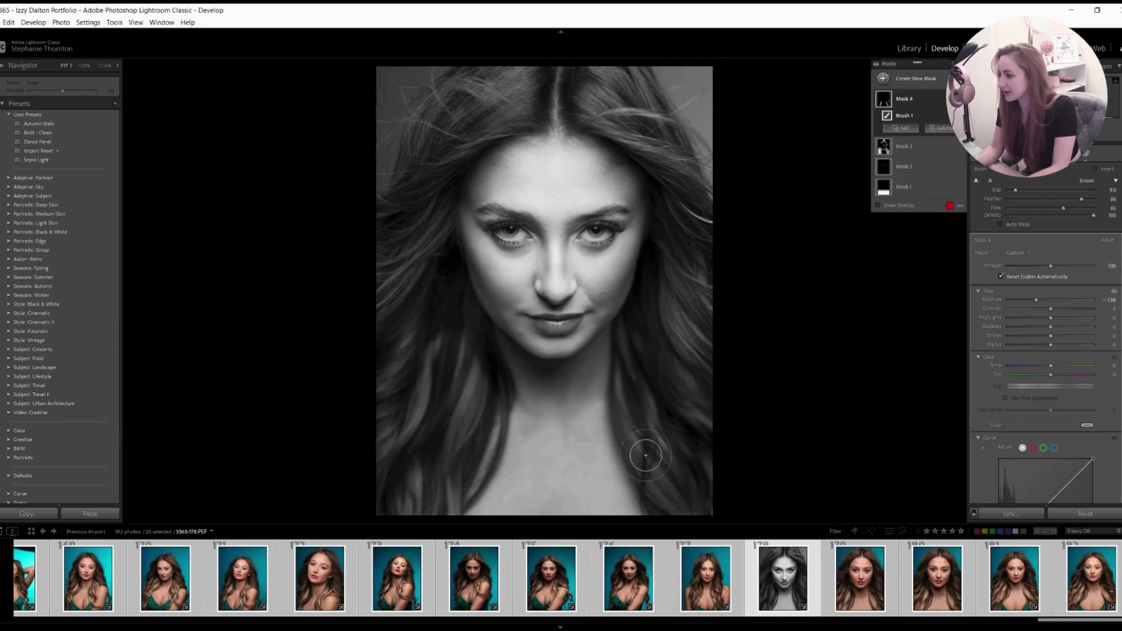
mouse_move(471, 436)
left_mouse_down()
mouse_move(495, 422)
mouse_move(464, 478)
mouse_move(488, 397)
mouse_move(473, 485)
left_mouse_up()
mouse_move(430, 346)
left_mouse_down()
mouse_move(398, 477)
mouse_move(383, 491)
left_mouse_up()
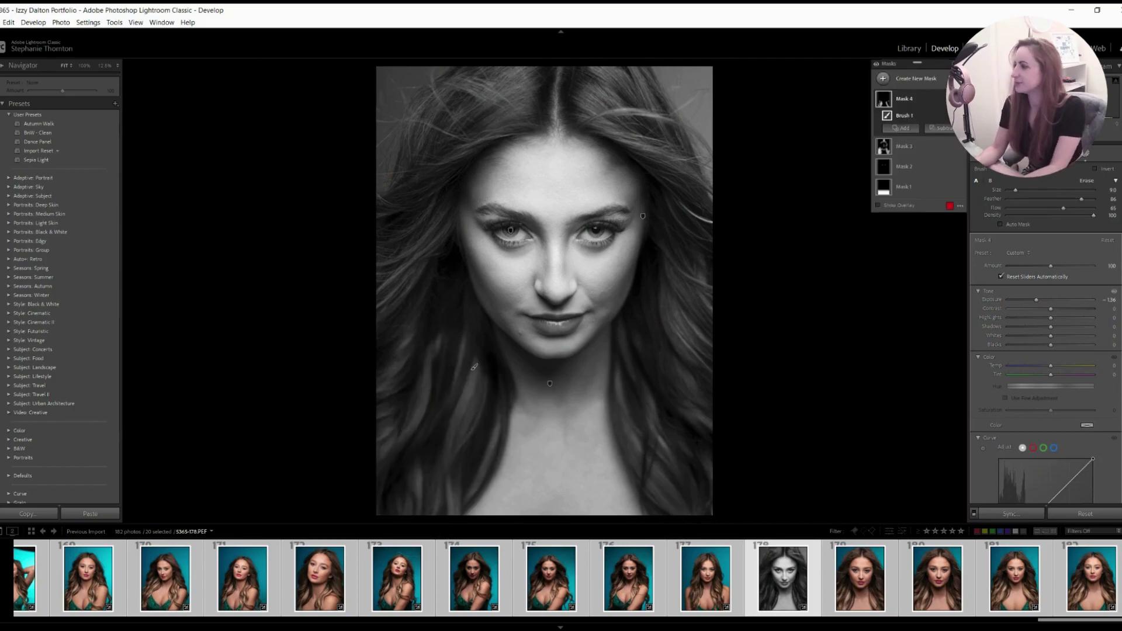
left_click(1084, 156)
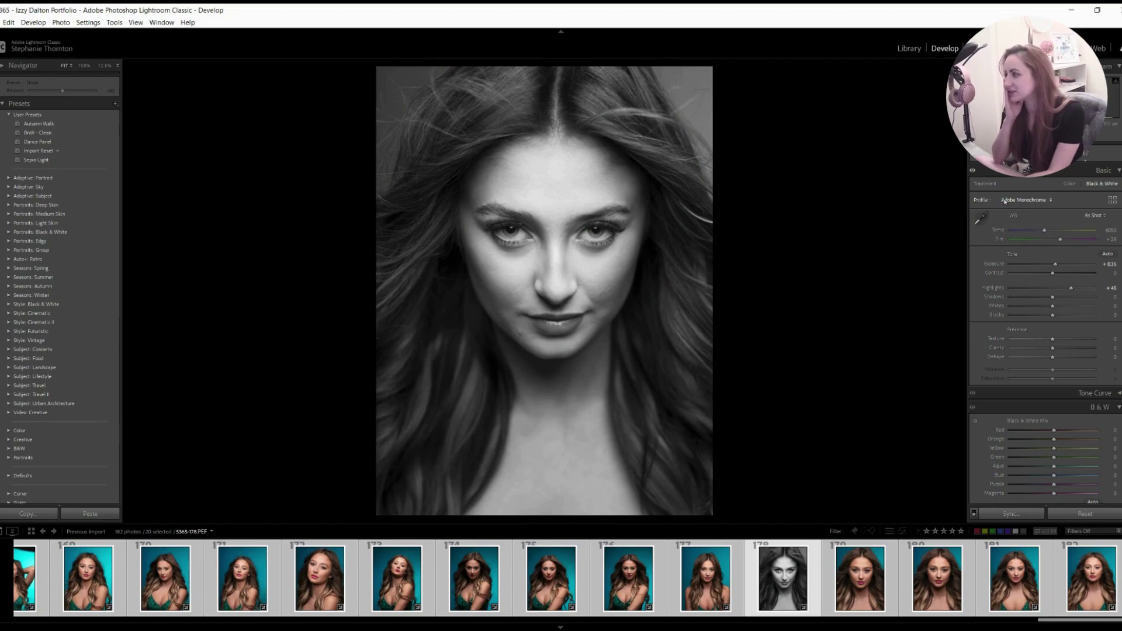
- Compare the edited black-and-white portrait with the original color version
key("backslash")
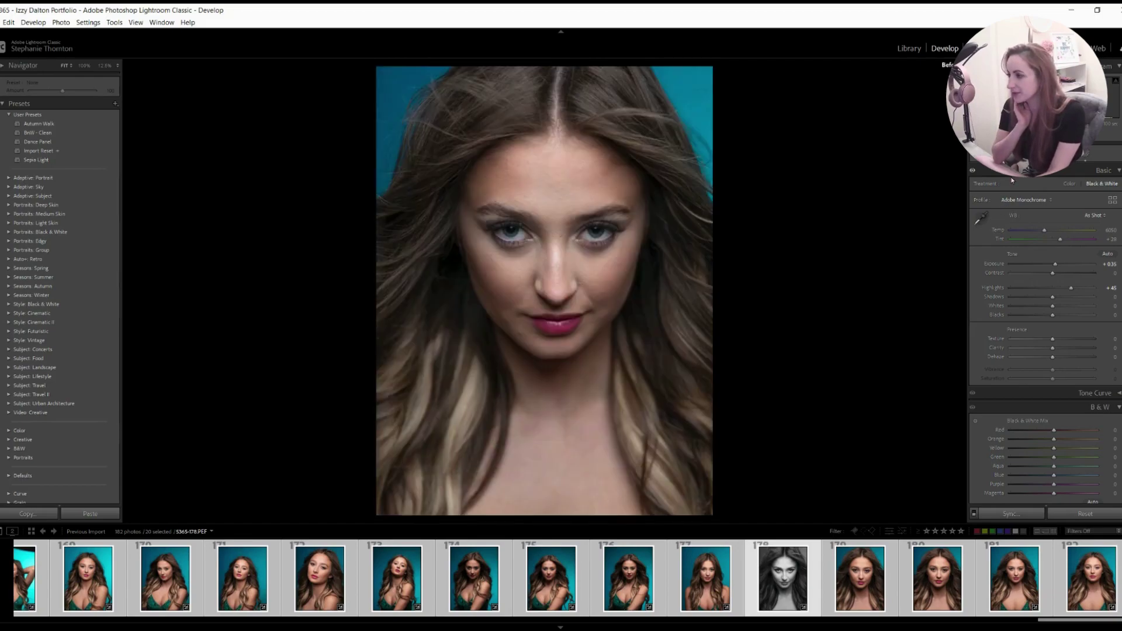
key("backslash")
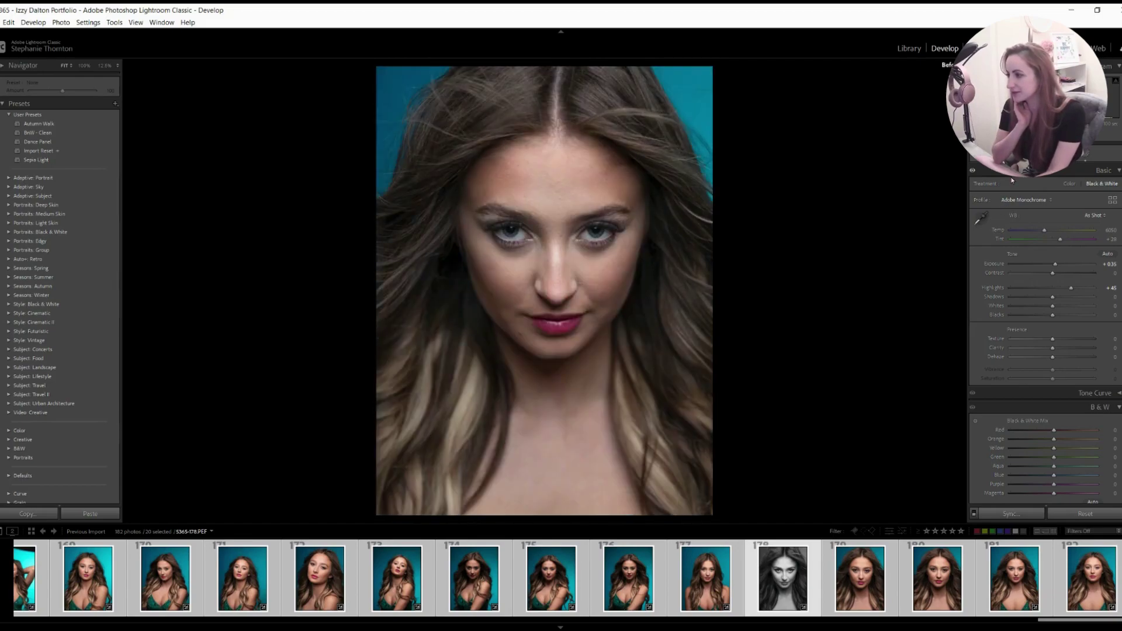
key("backslash")
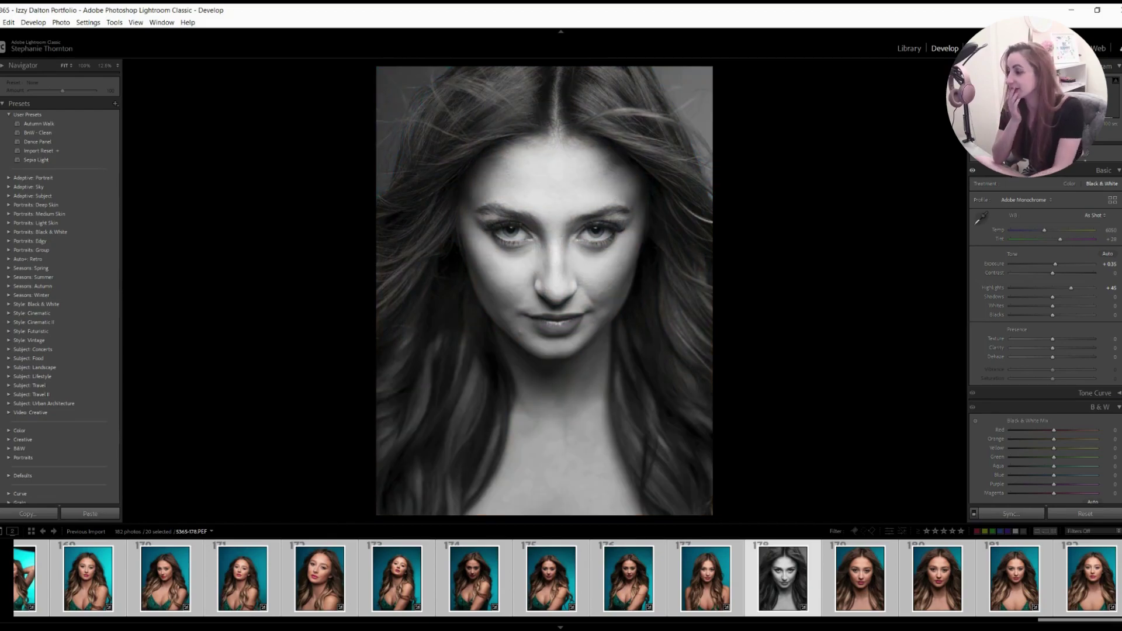
- Set the Black & White Mix to Red +7, Orange +5 and Blue about -48, and compare with the mix switched off
scroll(1046, 339, "down", 3)
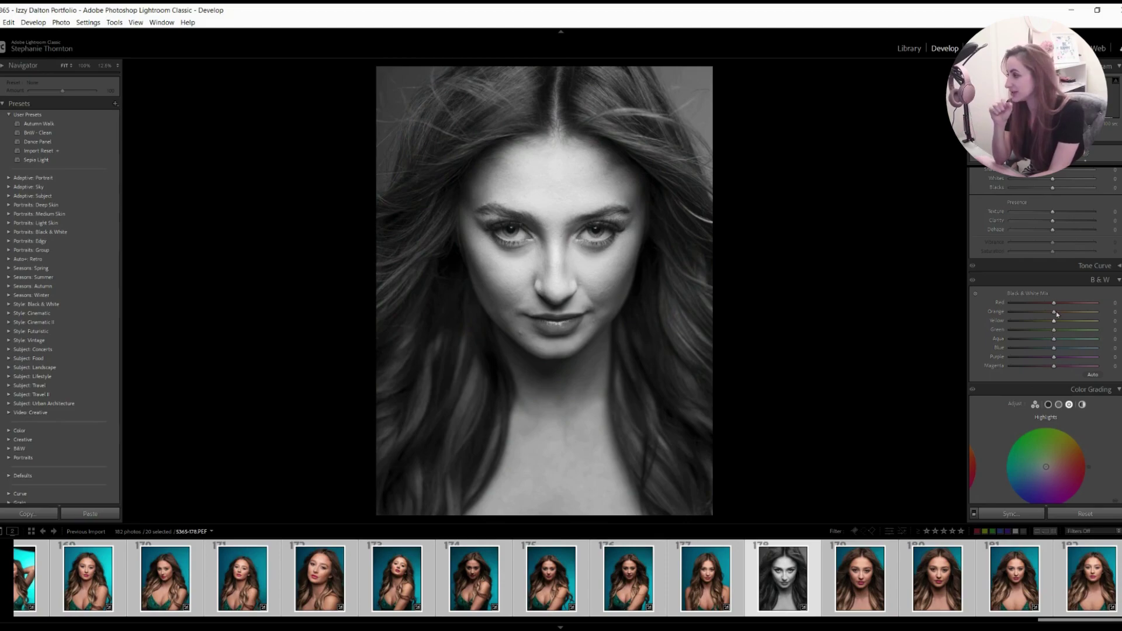
mouse_move(1065, 316)
left_mouse_down()
mouse_move(1014, 329)
mouse_move(1073, 329)
mouse_move(1054, 325)
left_mouse_up()
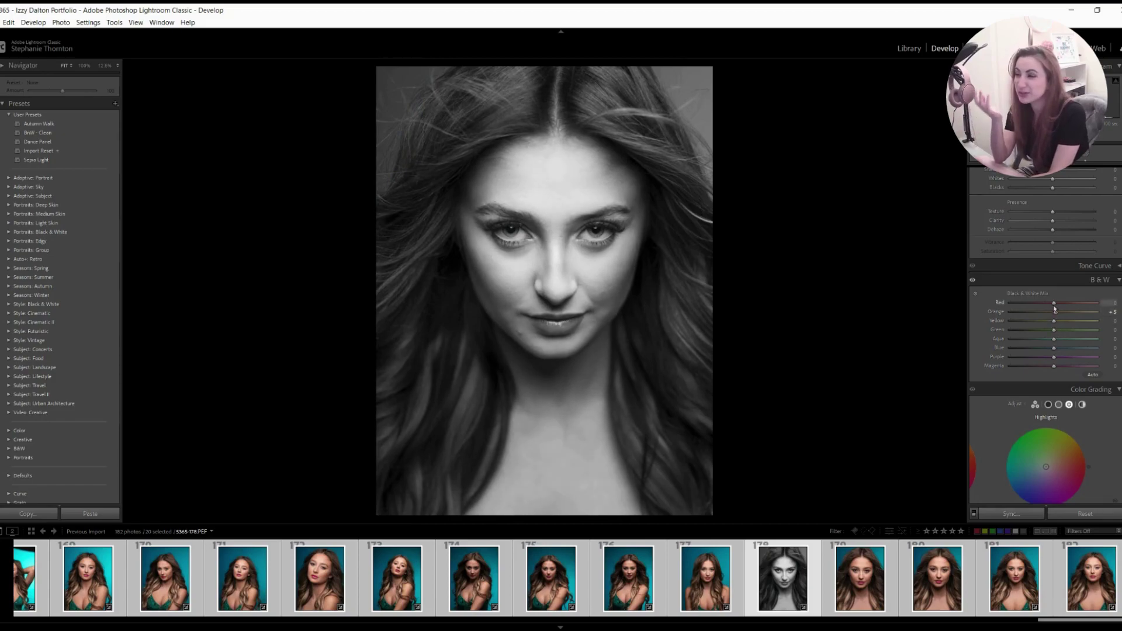
mouse_move(1054, 303)
left_mouse_down()
mouse_move(1029, 302)
mouse_move(1065, 304)
mouse_move(1057, 316)
left_mouse_up()
left_click(1055, 349)
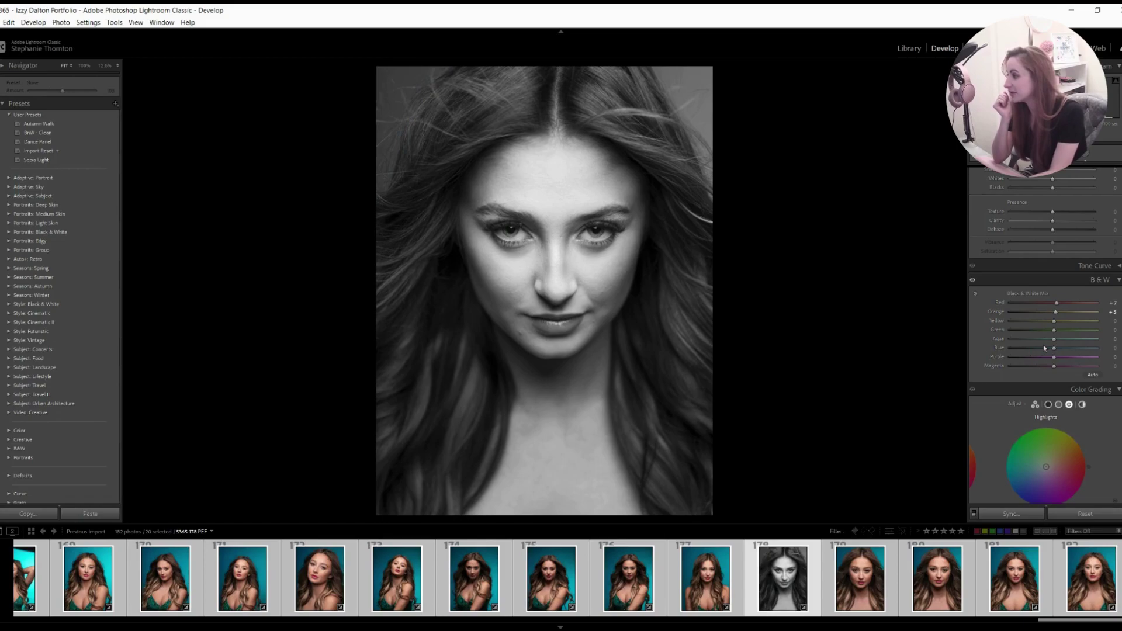
mouse_move(1054, 348)
left_mouse_down()
mouse_move(1041, 351)
mouse_move(1086, 353)
mouse_move(1014, 348)
mouse_move(1046, 349)
mouse_move(1022, 350)
mouse_move(1033, 350)
left_mouse_up()
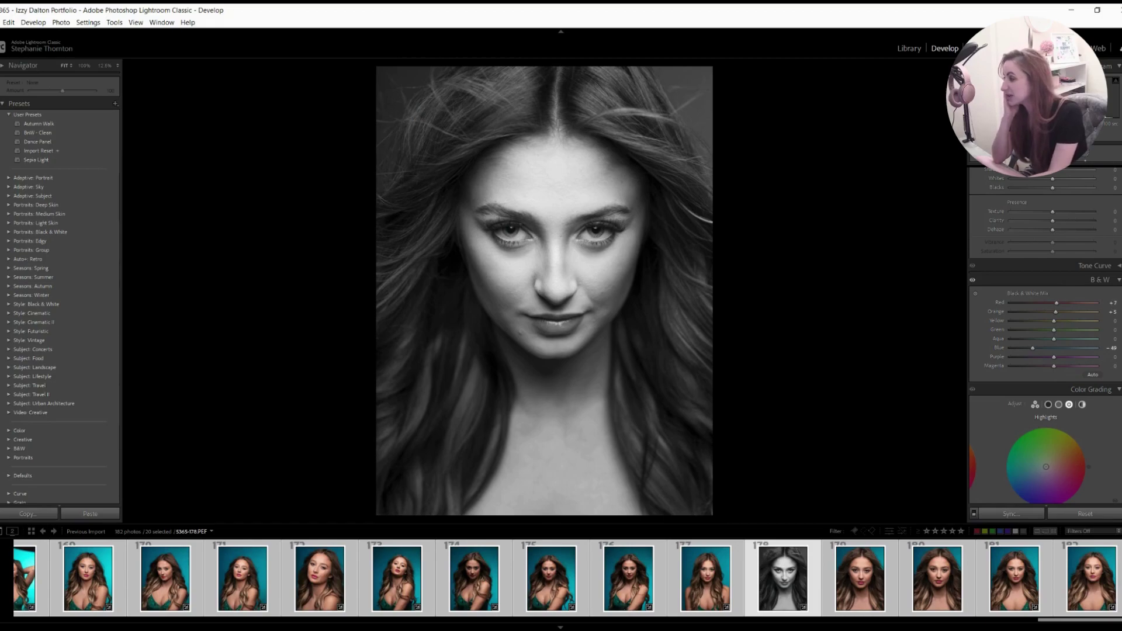
left_click(973, 281)
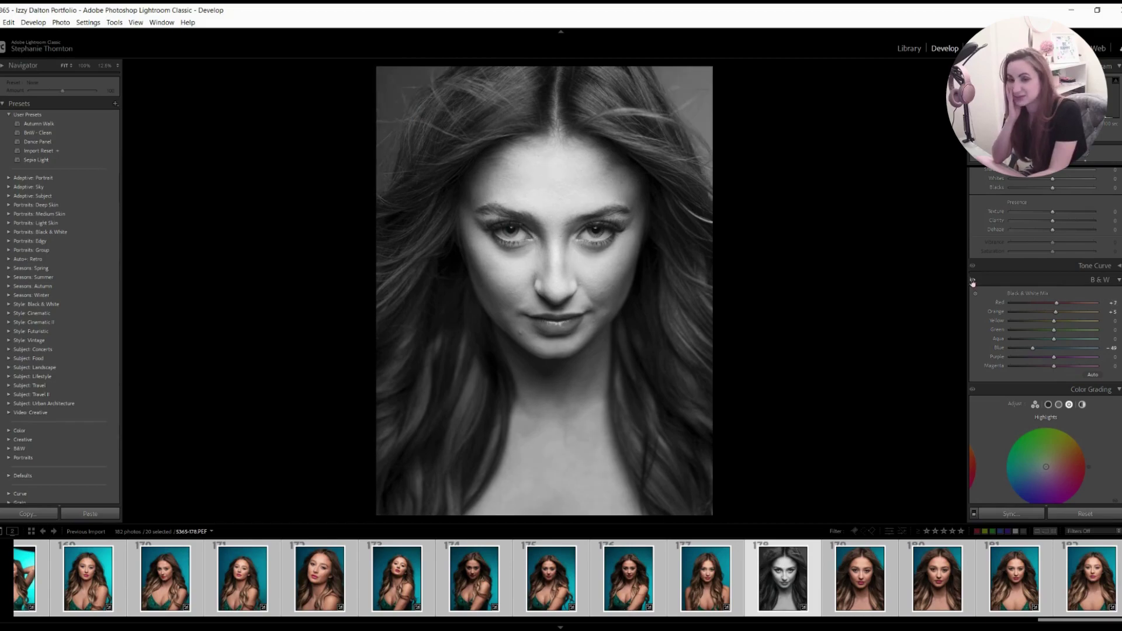
left_click(972, 280)
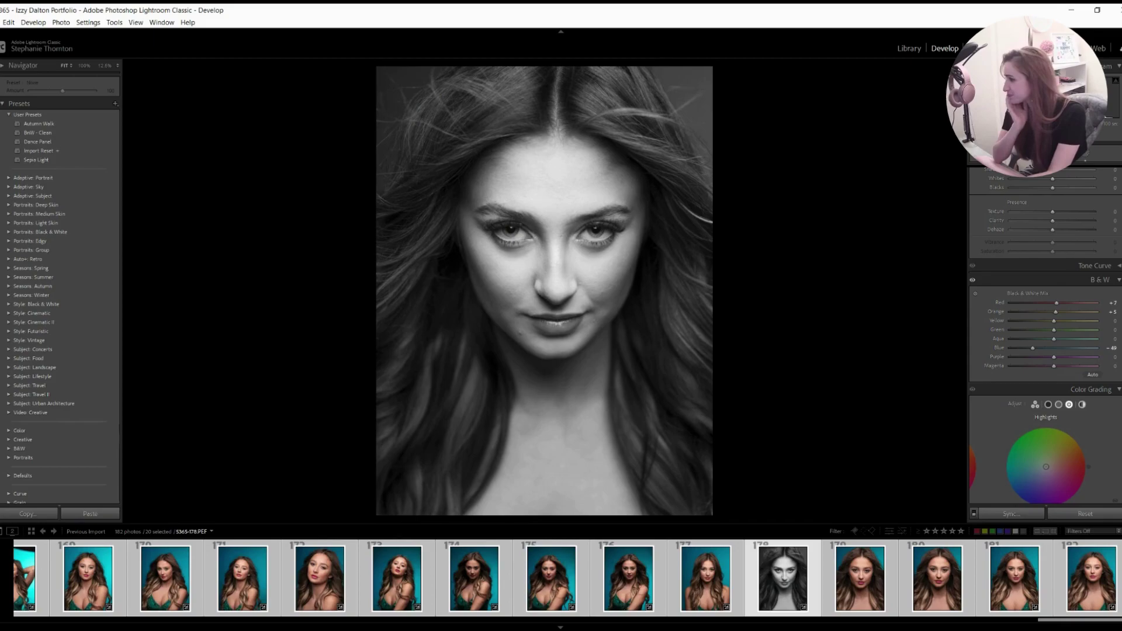
- Try darkening the photo's edges with a post-crop vignette Amount of -38
scroll(973, 281, "down", 10)
scroll(1045, 333, "down", 6)
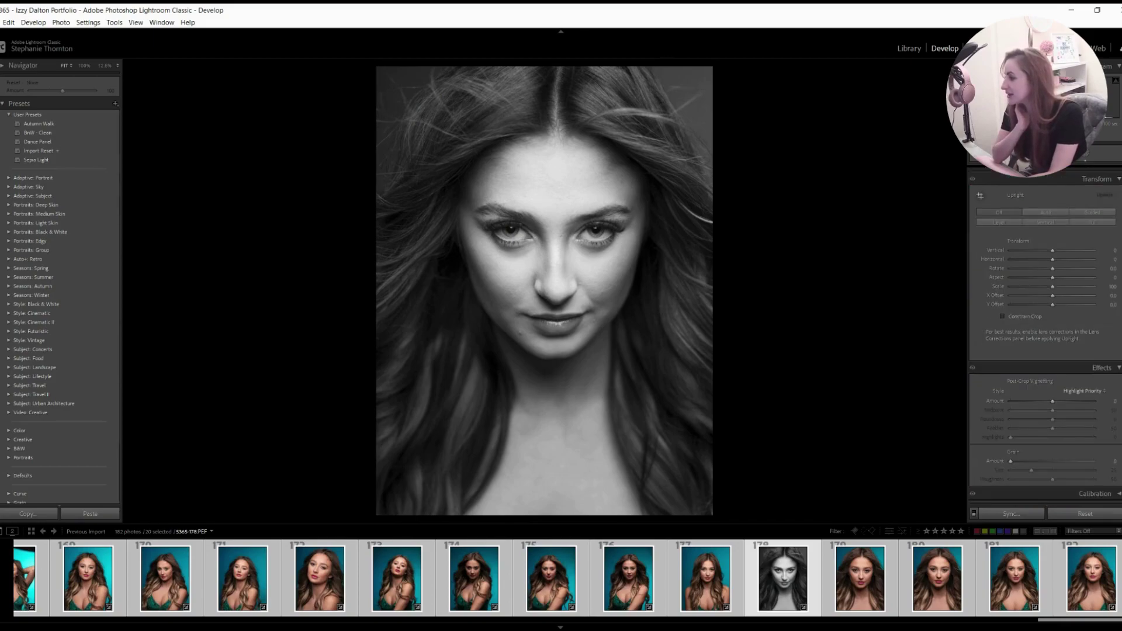
left_click_drag(1045, 404, 1036, 402)
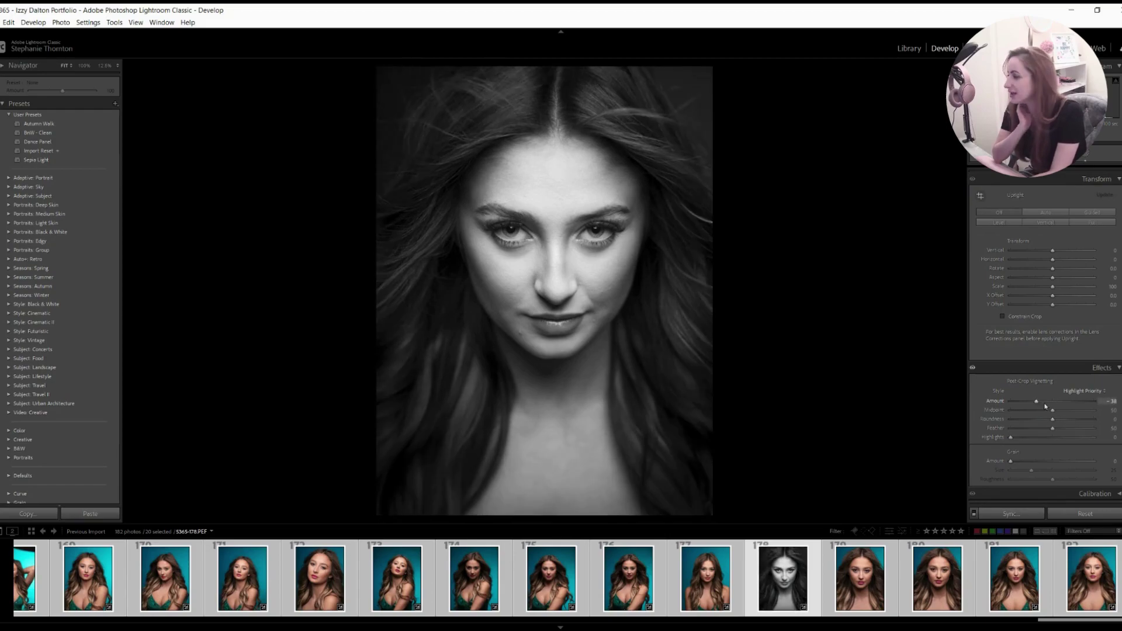
left_click_drag(1036, 400, 1055, 401)
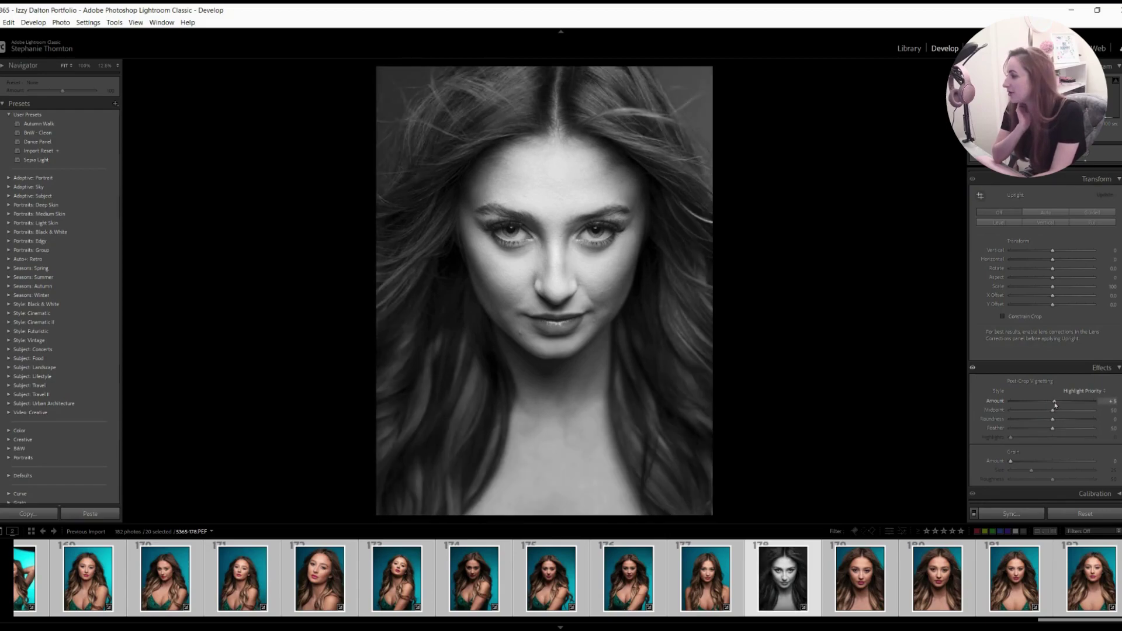
- Add a radial gradient mask centred on the face, invert it, and darken the surroundings with Exposure -0.68
left_click(1087, 155)
left_click(882, 78)
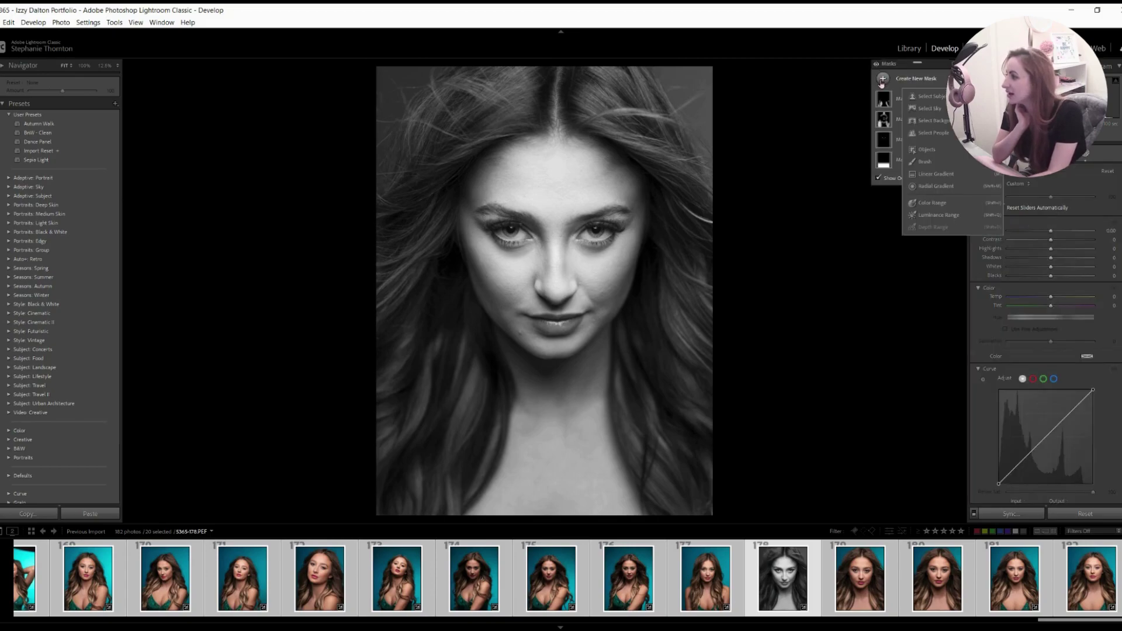
left_click(936, 185)
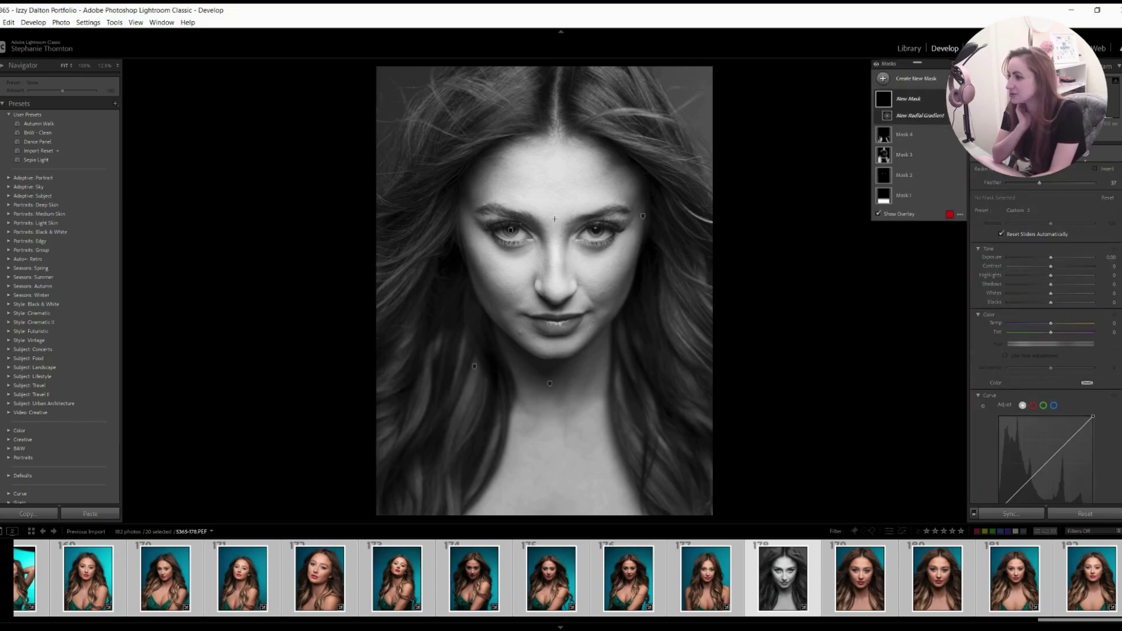
left_click_drag(558, 263, 706, 443)
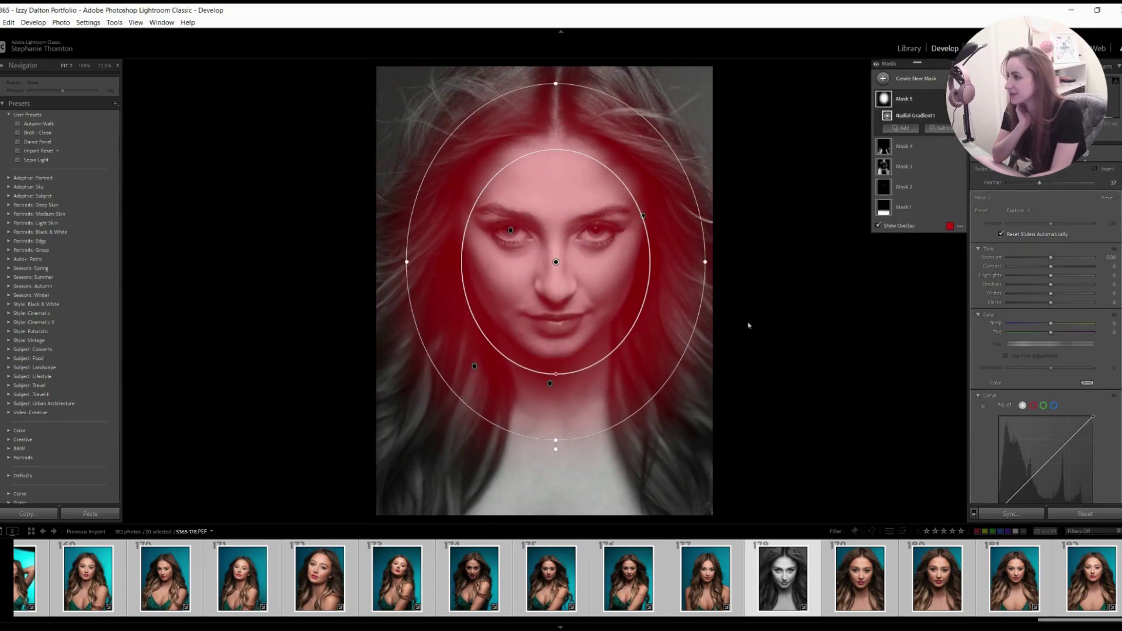
left_click(1095, 169)
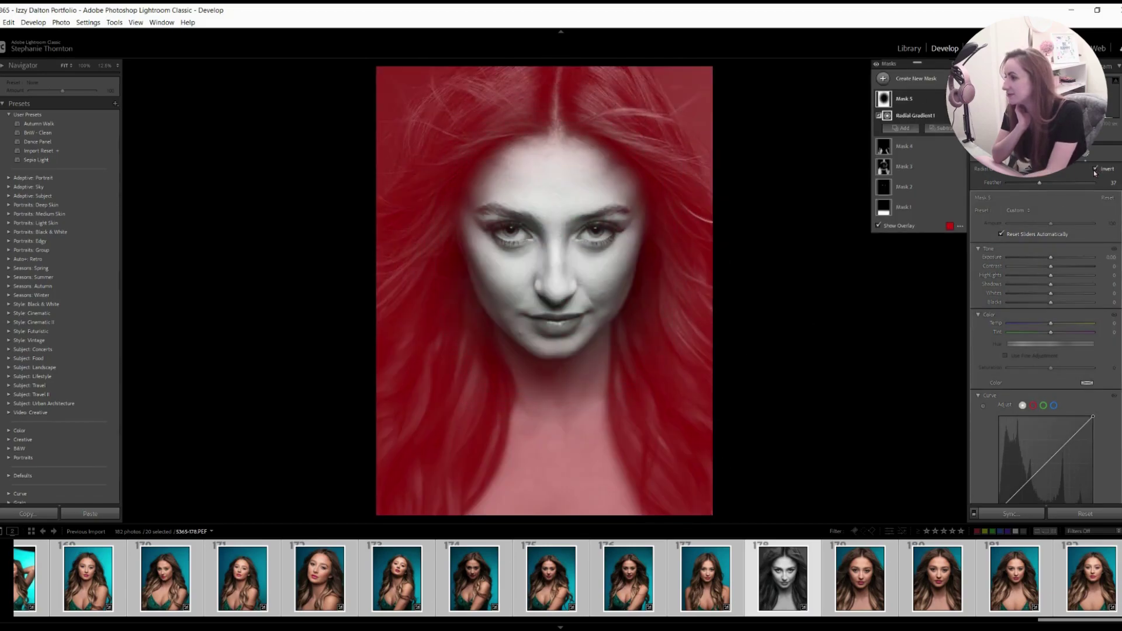
left_click_drag(1050, 258, 1044, 259)
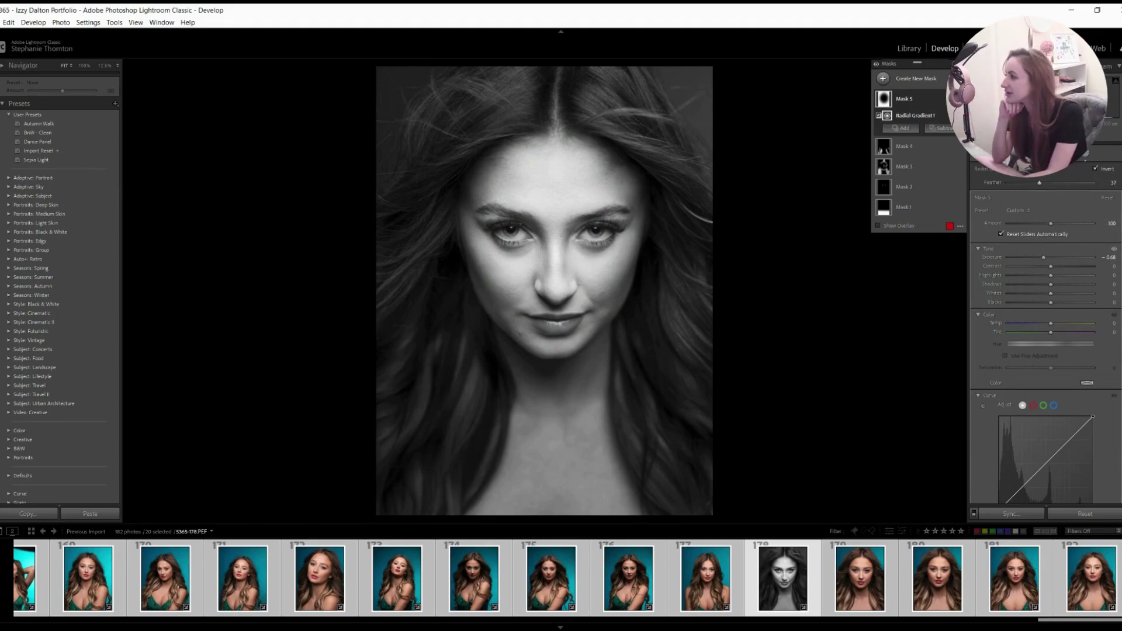
- Reduce the radial mask's feather, stretch its ellipse vertically around the head, and close masking
left_click_drag(547, 376, 556, 392)
left_click_drag(555, 440, 556, 452)
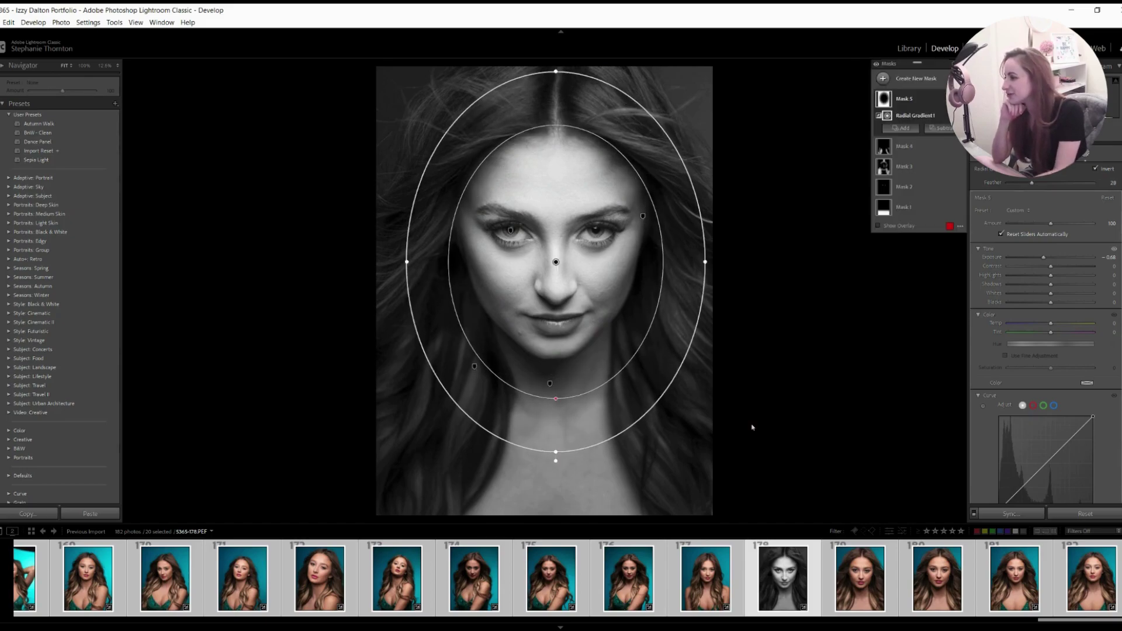
left_click(1089, 155)
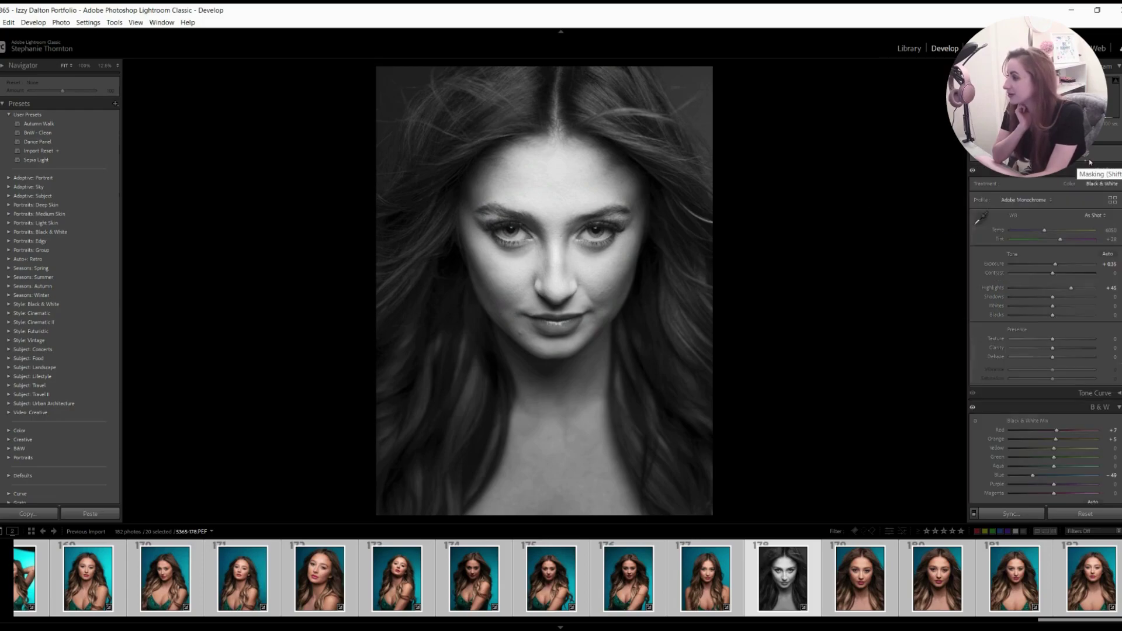
- Tint the shadows blue-teal in Color Grading with Hue 200 and Saturation 23
scroll(1047, 292, "down", 5)
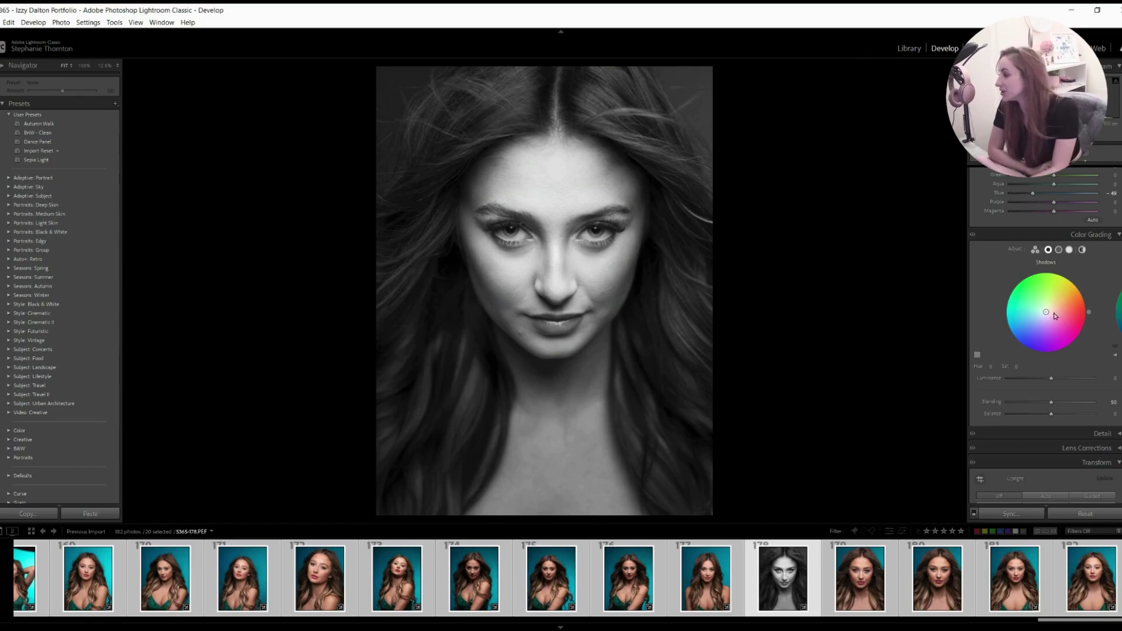
left_click_drag(1047, 312, 1040, 325)
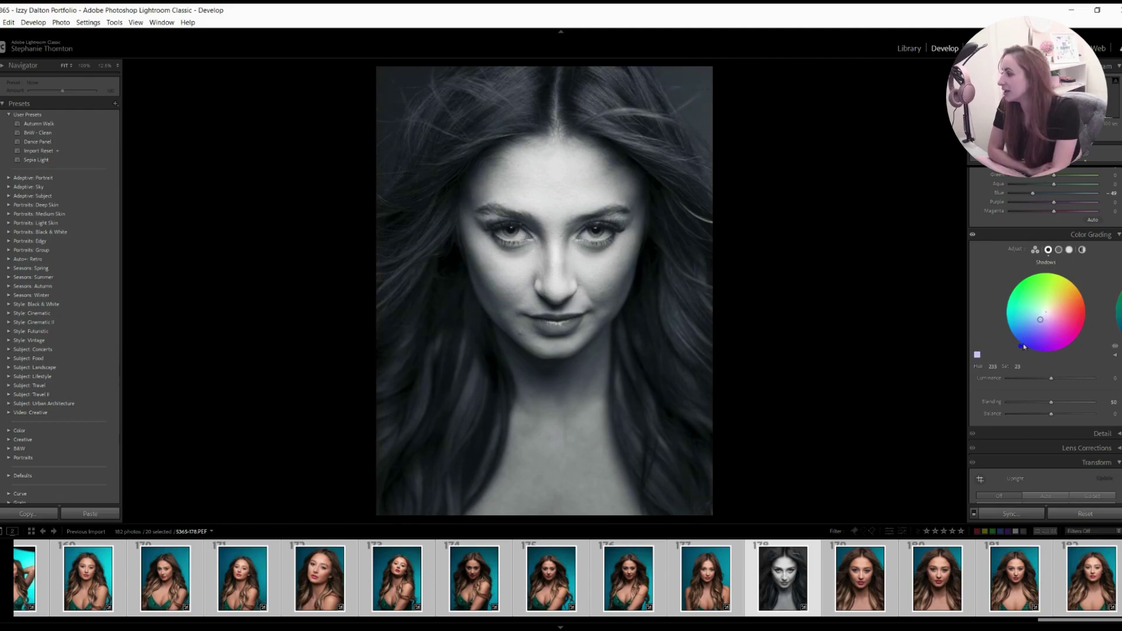
mouse_move(999, 328)
left_mouse_down()
mouse_move(1009, 347)
mouse_move(1001, 335)
left_mouse_up()
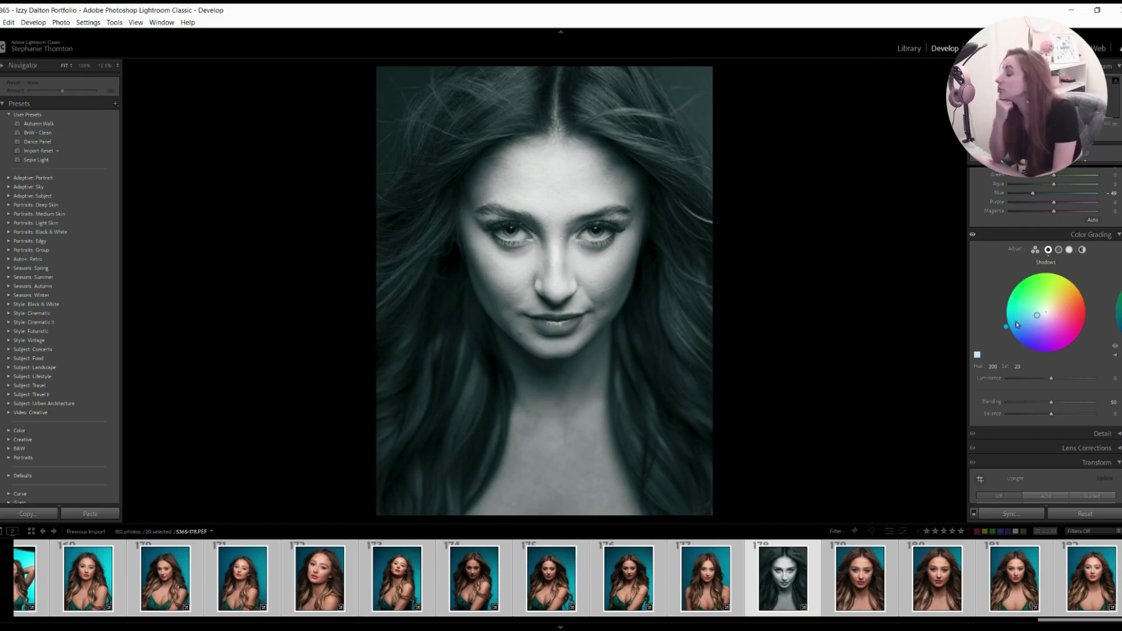
- Tint the highlights warm yellow in Color Grading with Hue 45 and Saturation 46, and lower their Luminance to -23
left_click(1070, 250)
mouse_move(1046, 313)
left_mouse_down()
mouse_move(1067, 276)
mouse_move(1077, 288)
left_mouse_up()
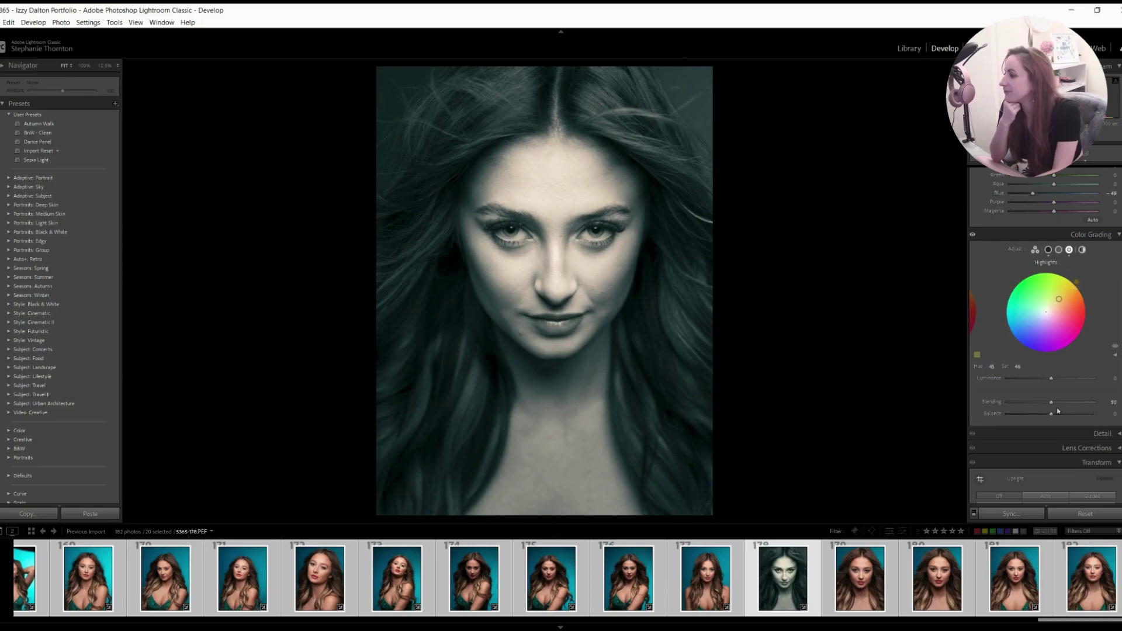
mouse_move(1044, 381)
left_mouse_down()
mouse_move(1038, 387)
mouse_move(1067, 386)
mouse_move(1042, 388)
left_mouse_up()
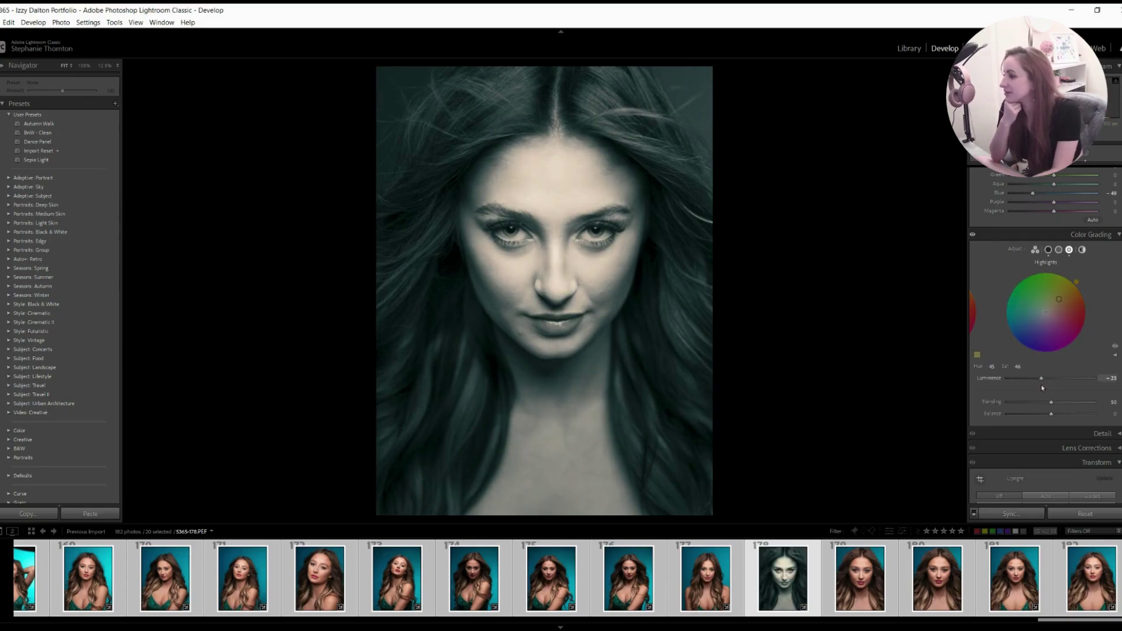
- Raise the Color Grading shadows' Luminance to +11 and shift their Hue to a bluer 226
left_click(1048, 249)
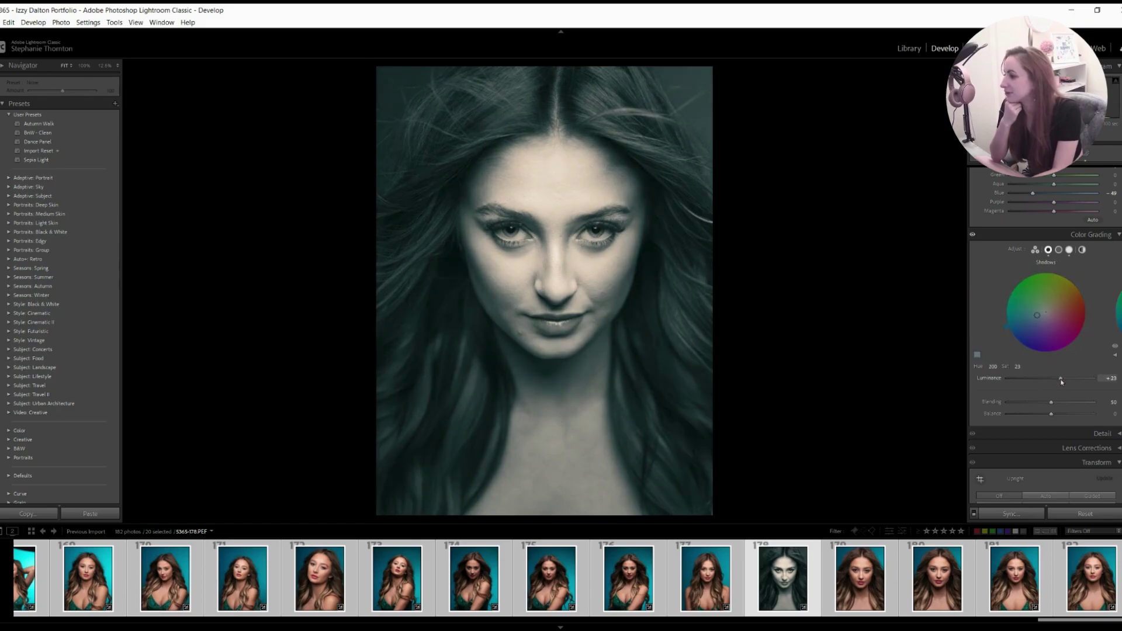
left_click_drag(1054, 381, 1056, 380)
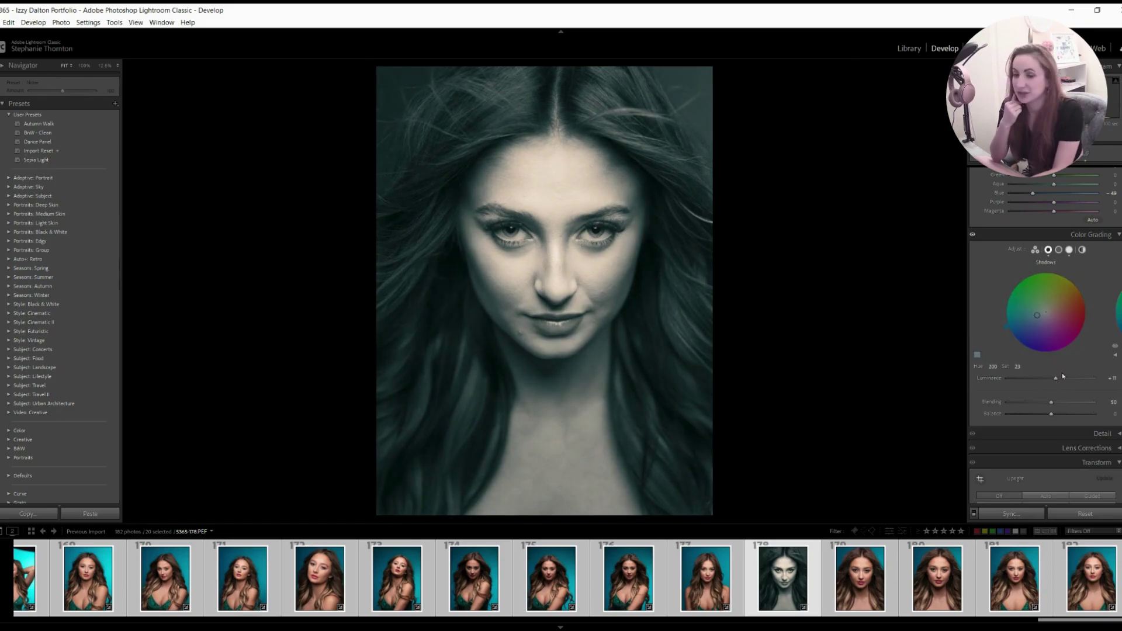
left_click_drag(1006, 327, 1010, 337)
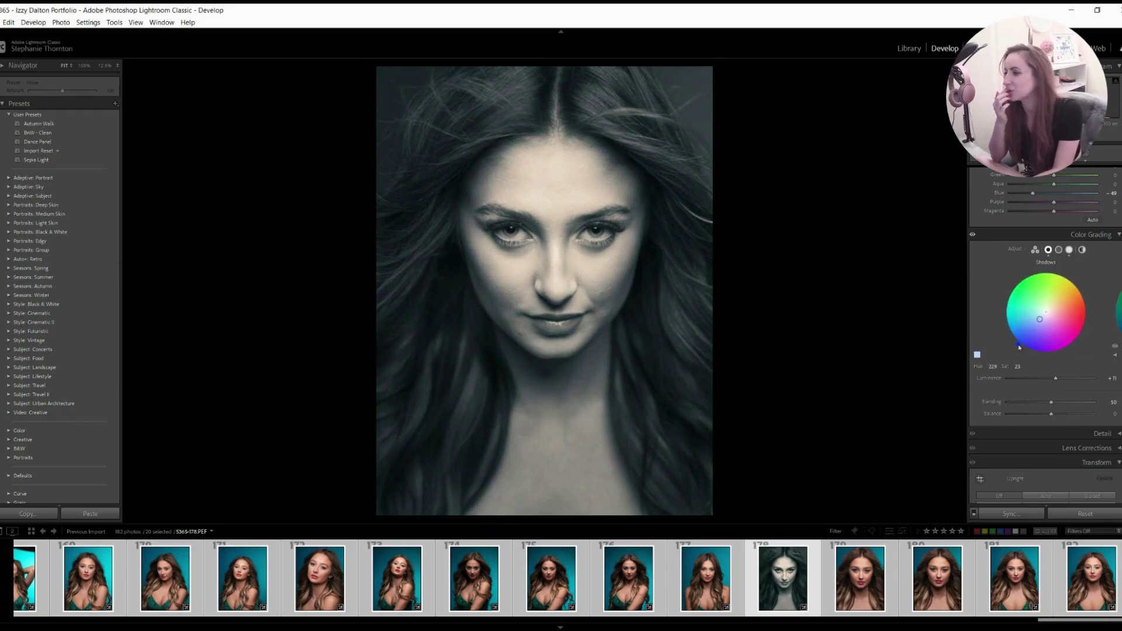
left_click_drag(1018, 347, 1016, 344)
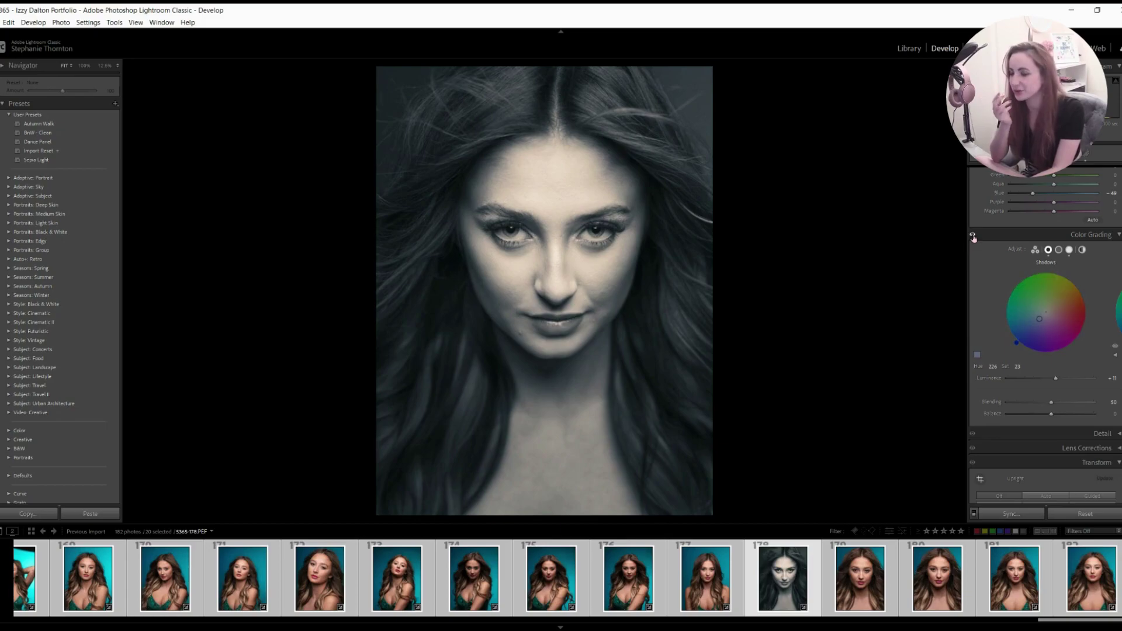
- Fine-tune the Color Grading tints, setting the shadows' Saturation to 24 and raising the yellow highlights' Saturation to about 61
left_click(1069, 250)
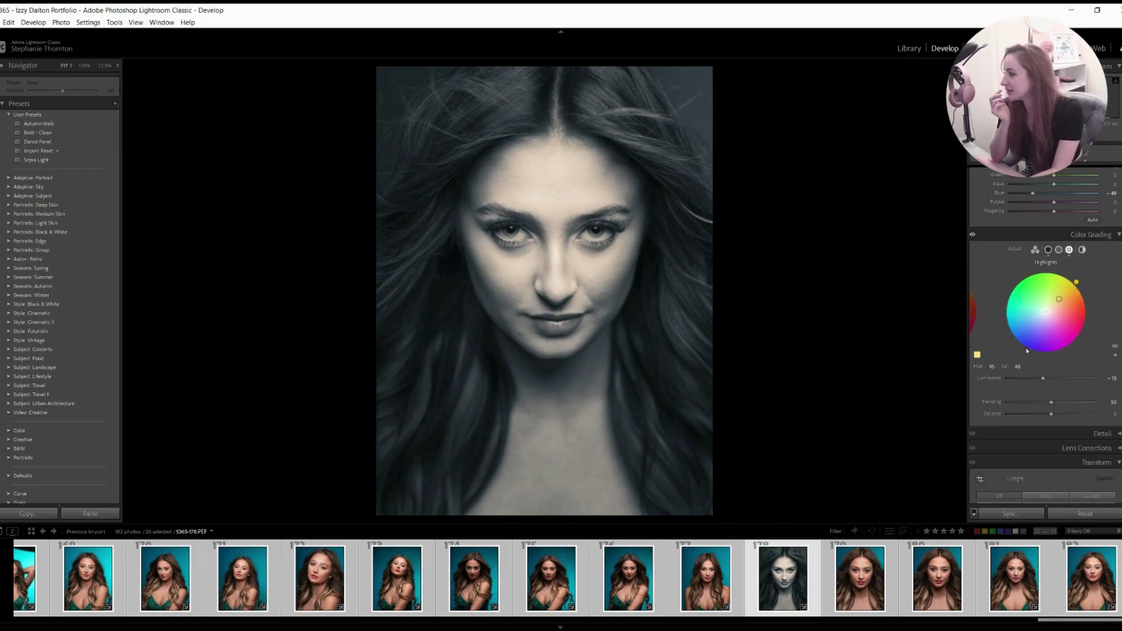
left_click(1048, 249)
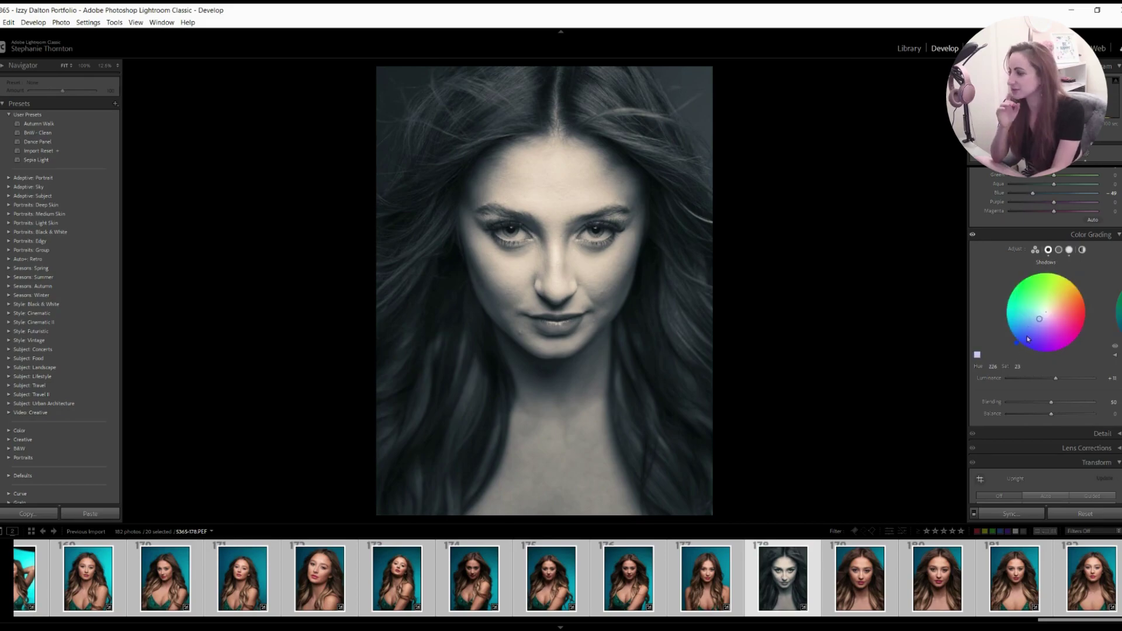
left_click_drag(1039, 322, 1039, 320)
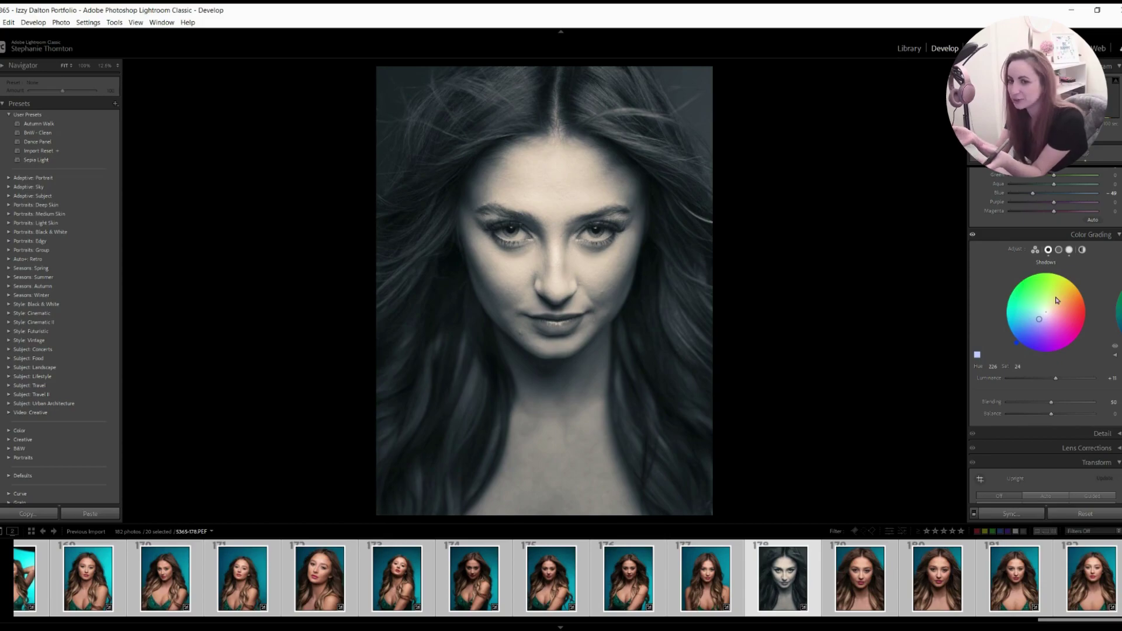
left_click(1073, 253)
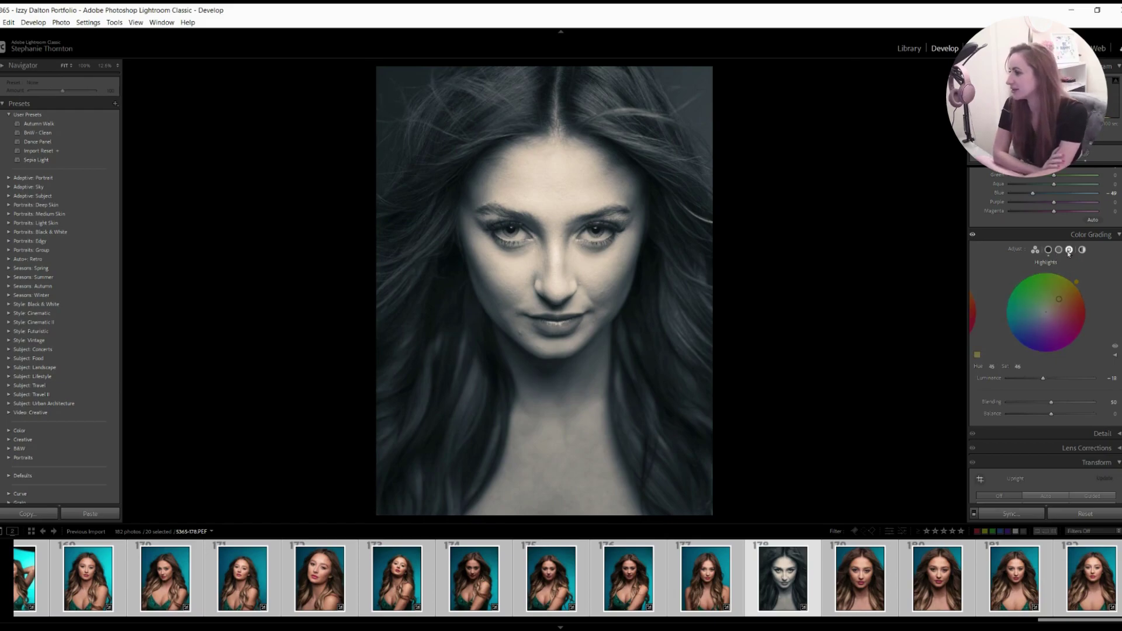
mouse_move(1059, 299)
left_mouse_down()
mouse_move(1068, 293)
mouse_move(1065, 302)
left_mouse_up()
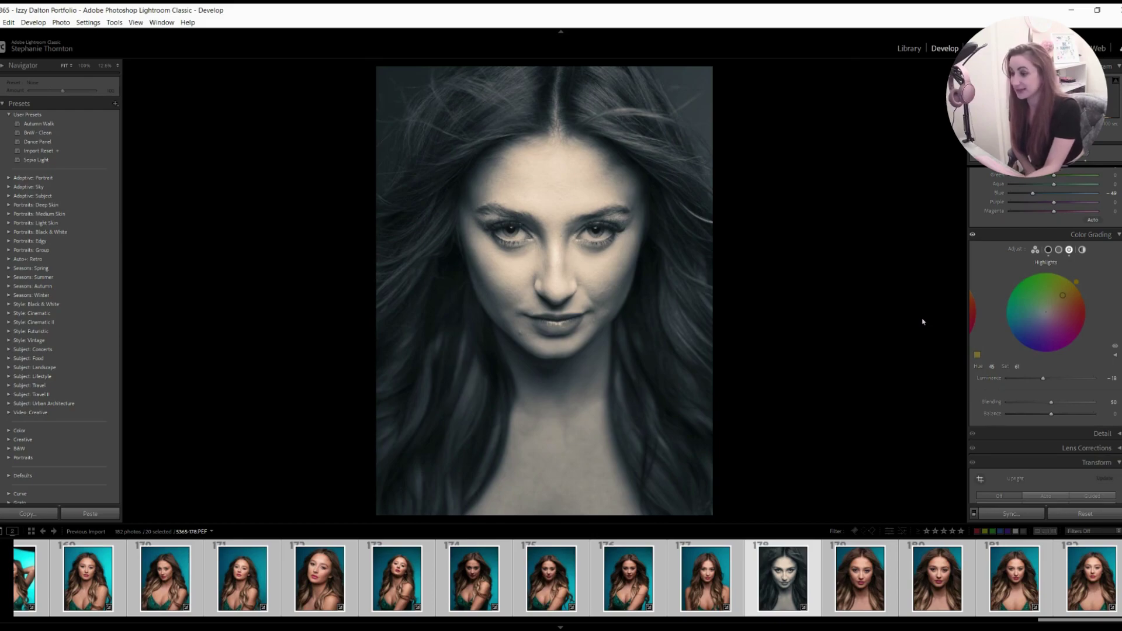
- Compare the toned black-and-white portrait with the original color photo several times, ending on the edited version
key("backslash")
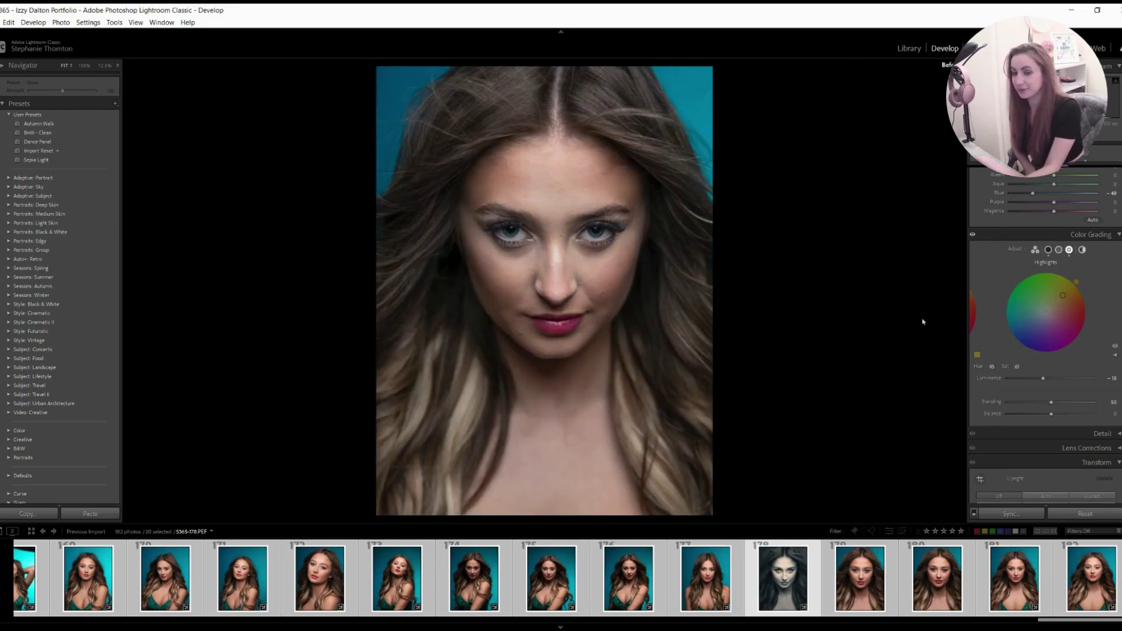
key("backslash")
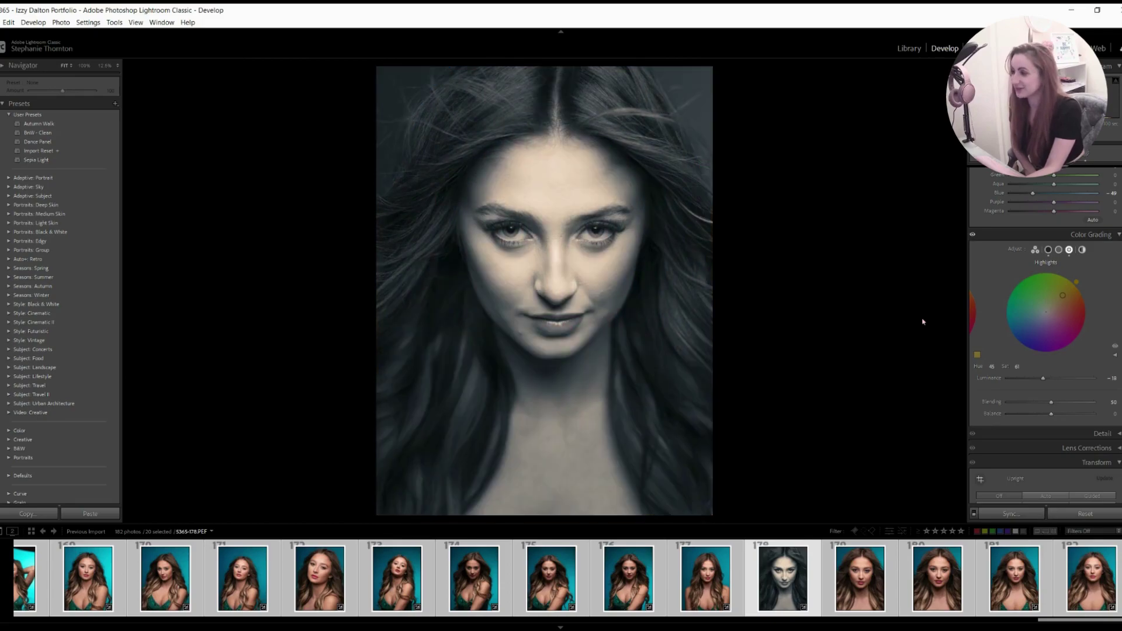
key("backslash")
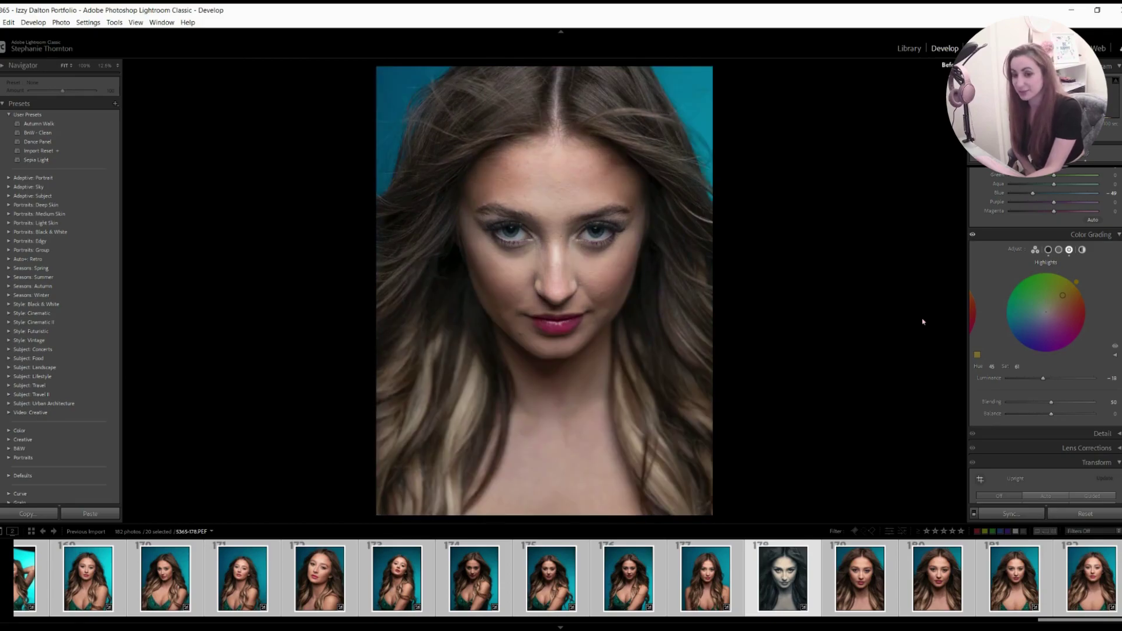
key("backslash")
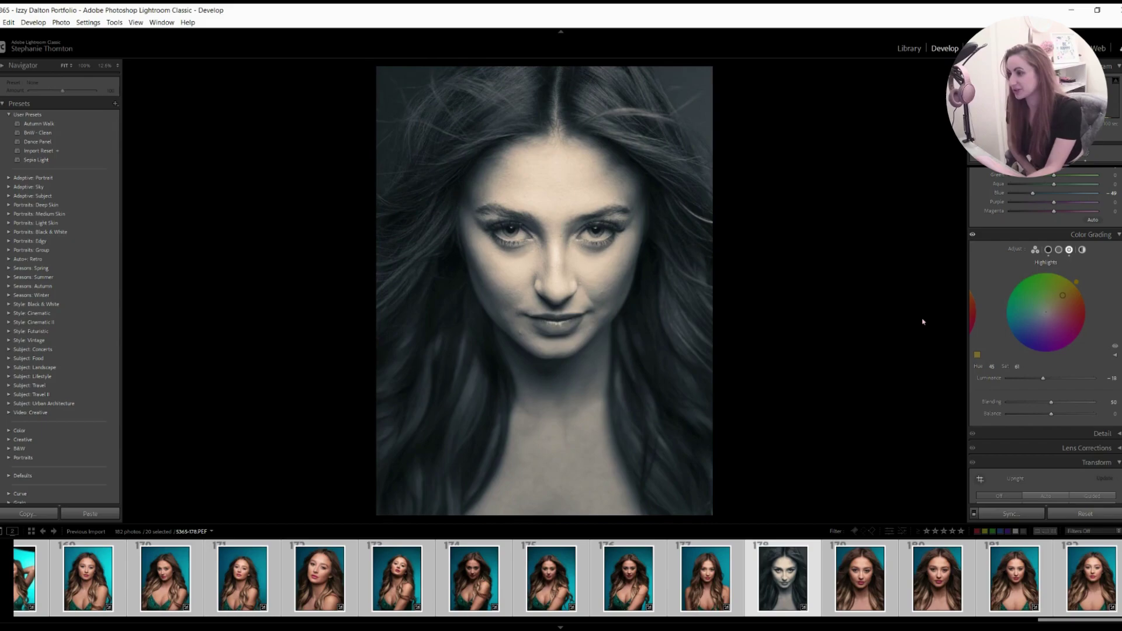
key("backslash")
key("backslash")
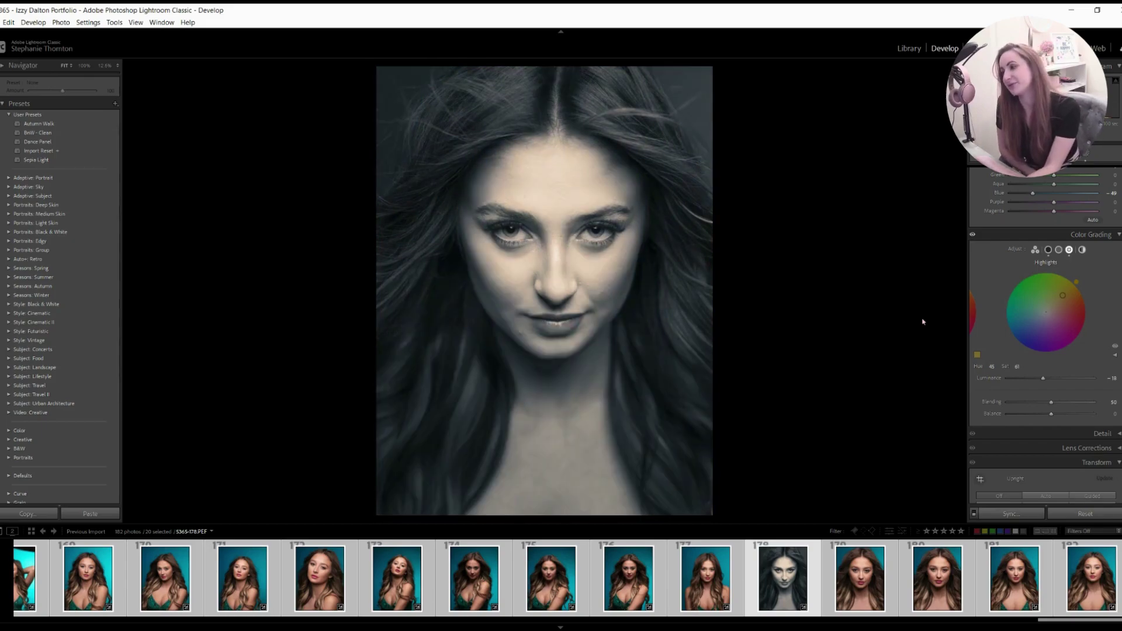